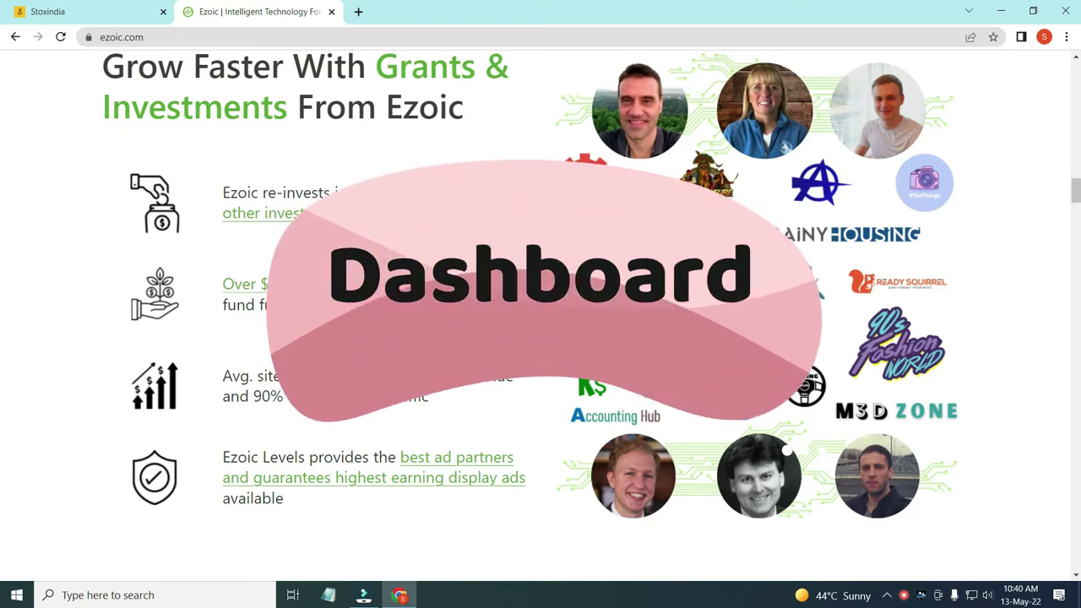
Look through the Ezoic home page's monetization and insights sections, down to the two plan cards.
scroll(541, 313, "up", 10)
scroll(493, 303, "up", 15)
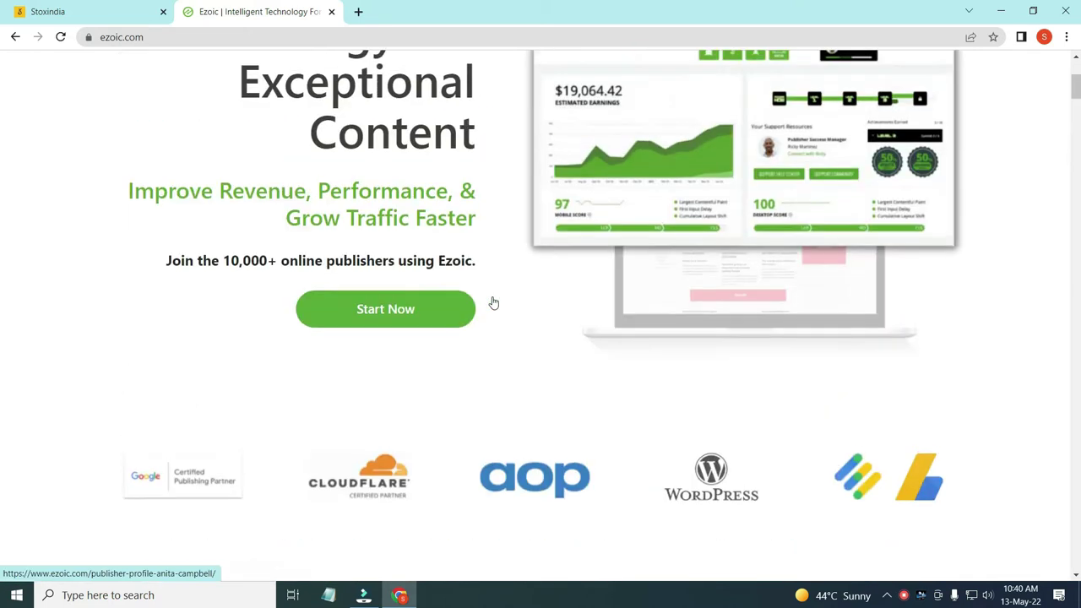
scroll(494, 302, "down", 10)
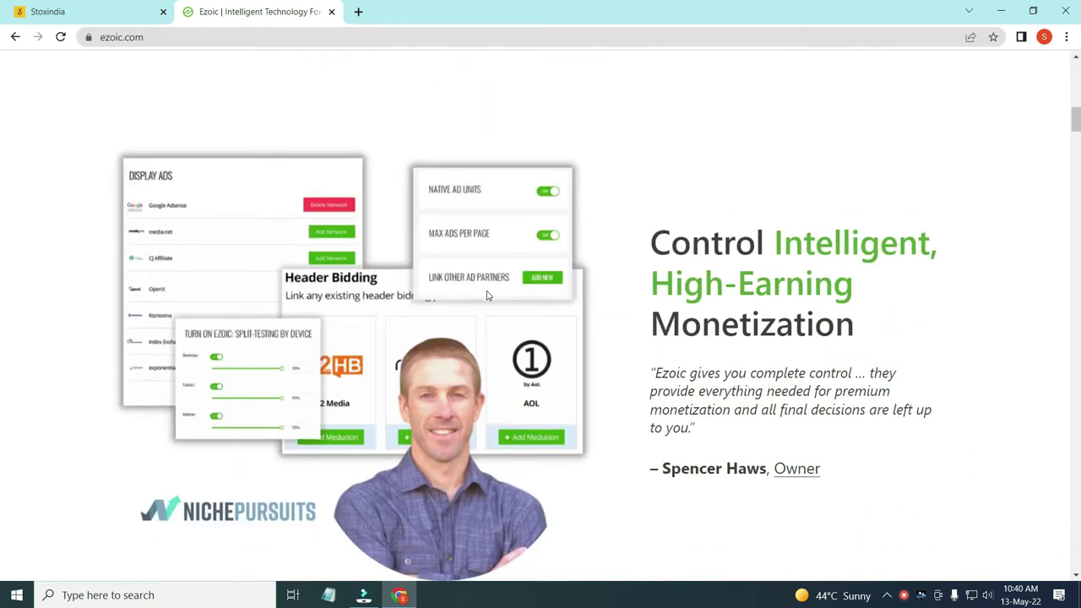
scroll(486, 295, "up", 1)
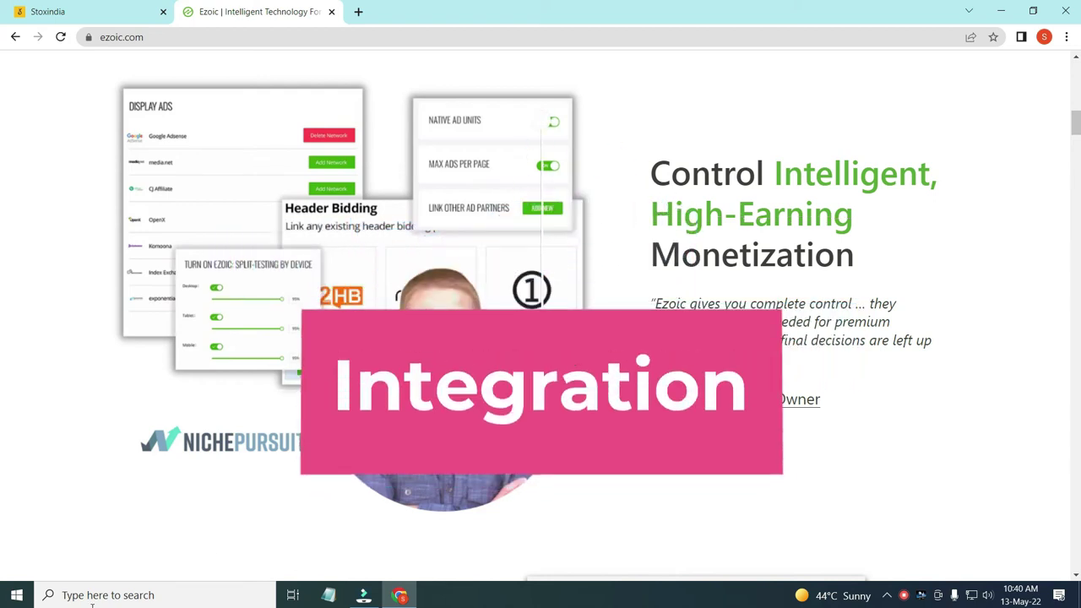
scroll(287, 512, "down", 10)
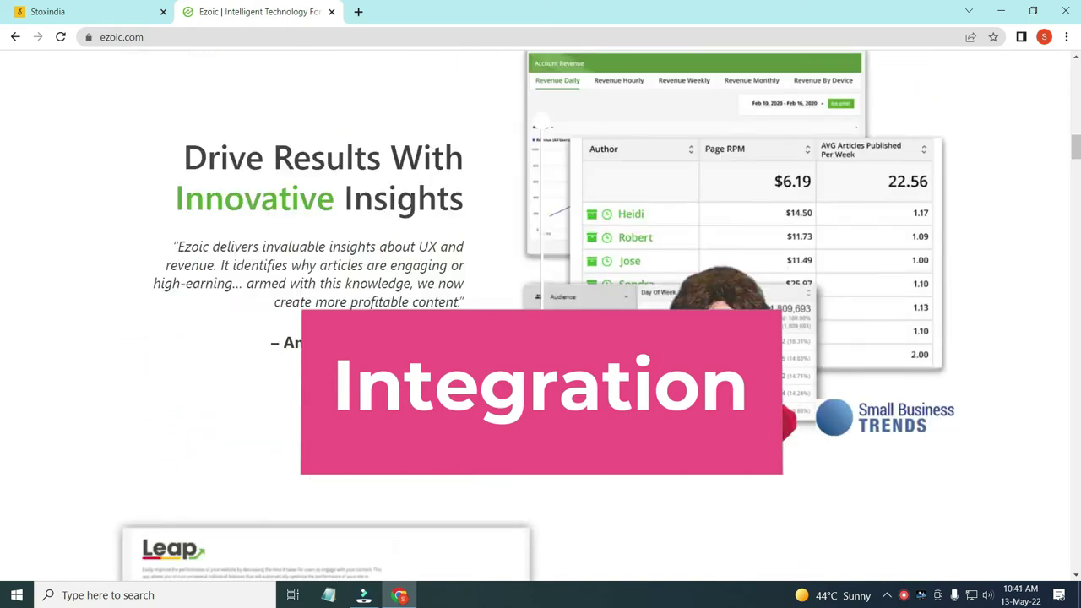
scroll(540, 312, "down", 14)
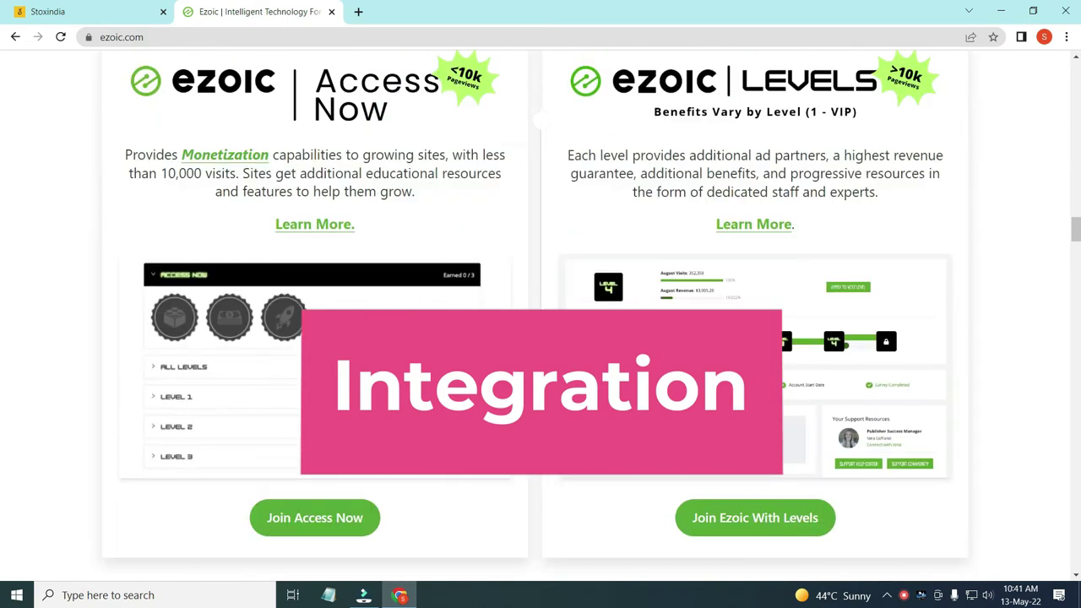
Compare the Access Now plan for under 10,000 visitors with the Levels plan for more than 10,000 visitors.
scroll(541, 312, "up", 1)
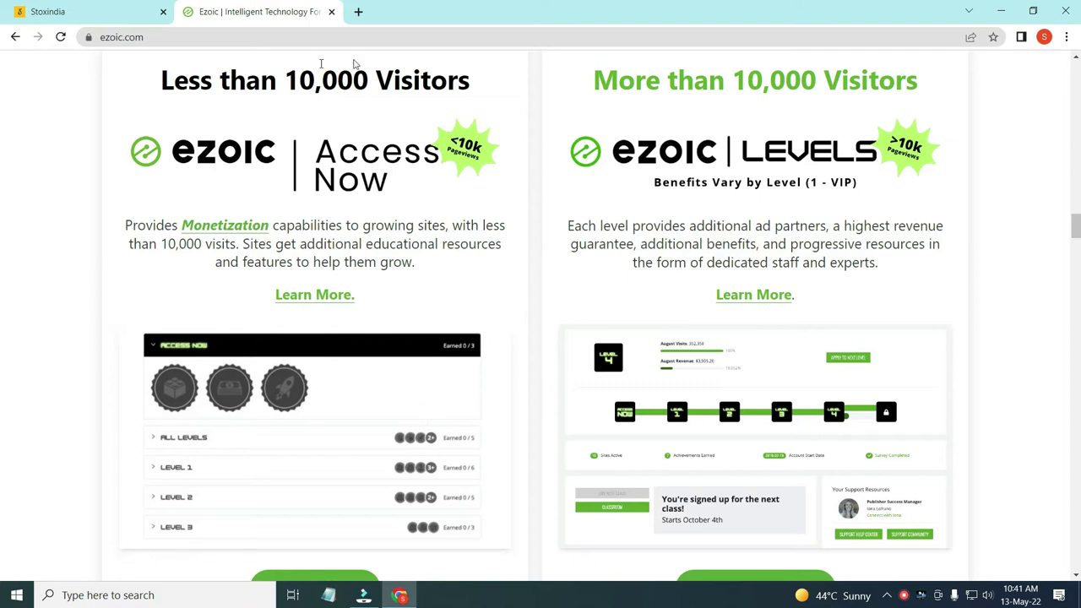
scroll(254, 456, "down", 1)
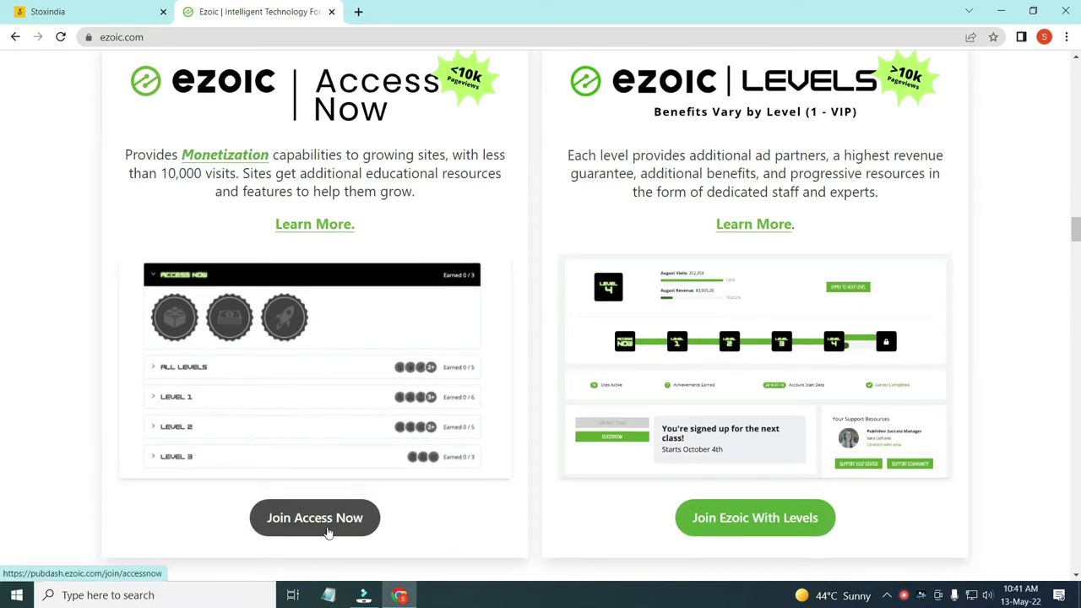
scroll(338, 528, "up", 1)
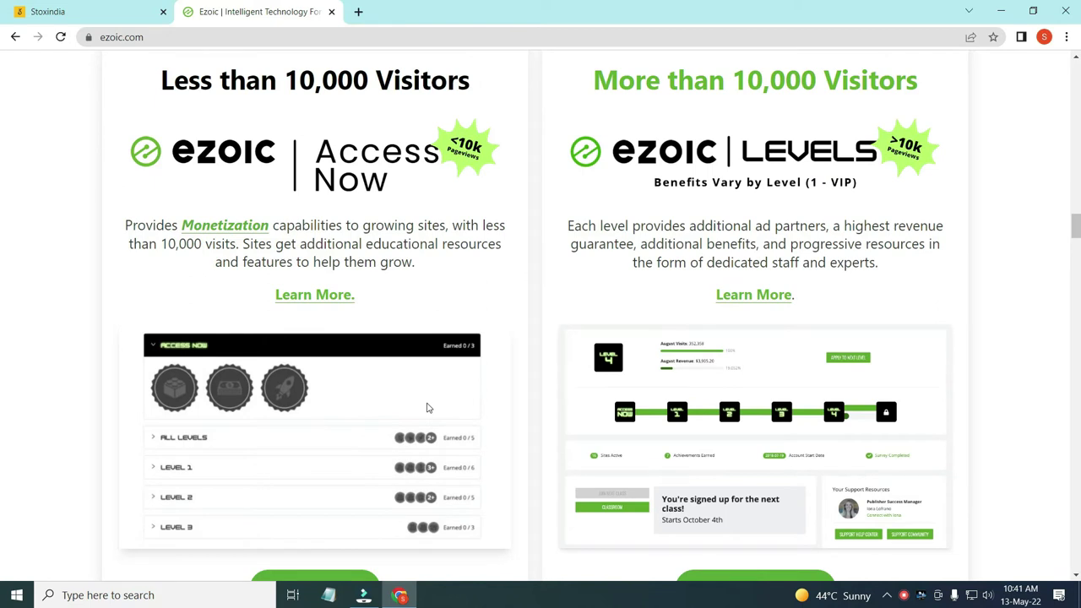
scroll(427, 408, "up", 1)
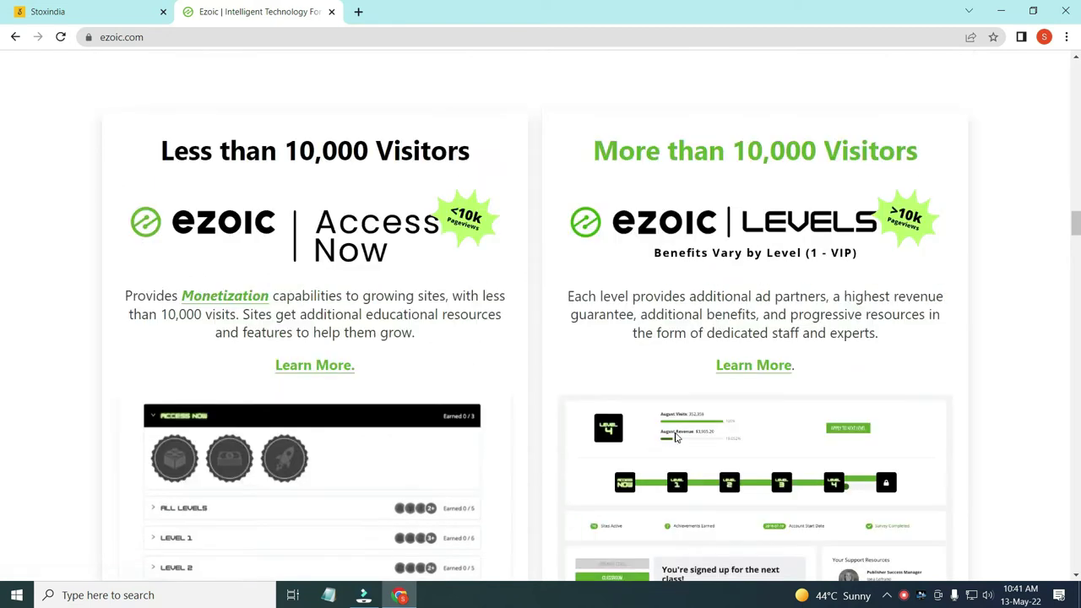
scroll(695, 393, "down", 1)
scroll(729, 400, "down", 2)
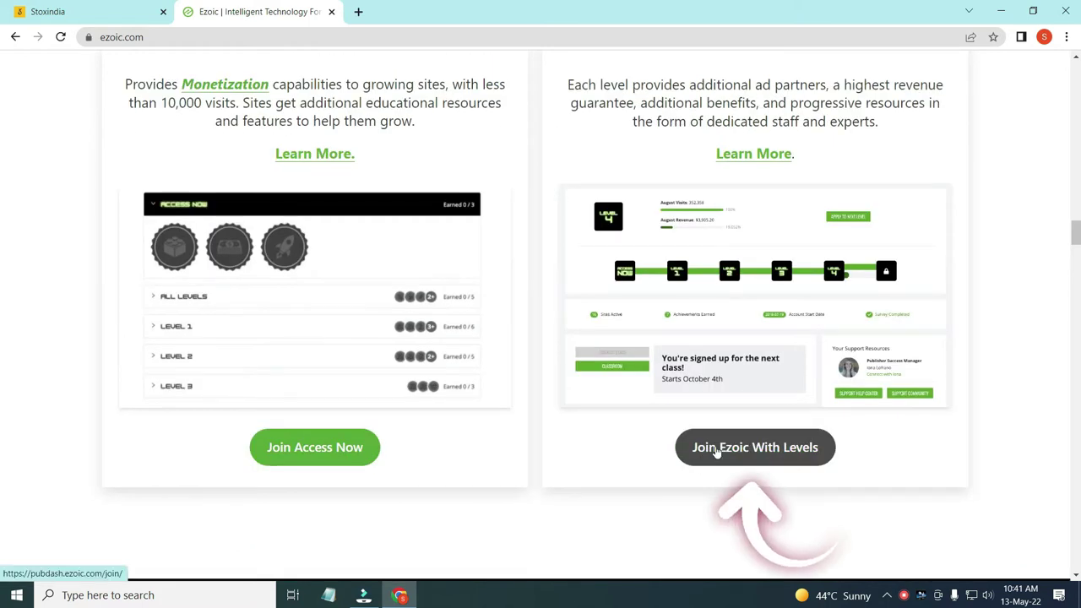
scroll(394, 283, "up", 2)
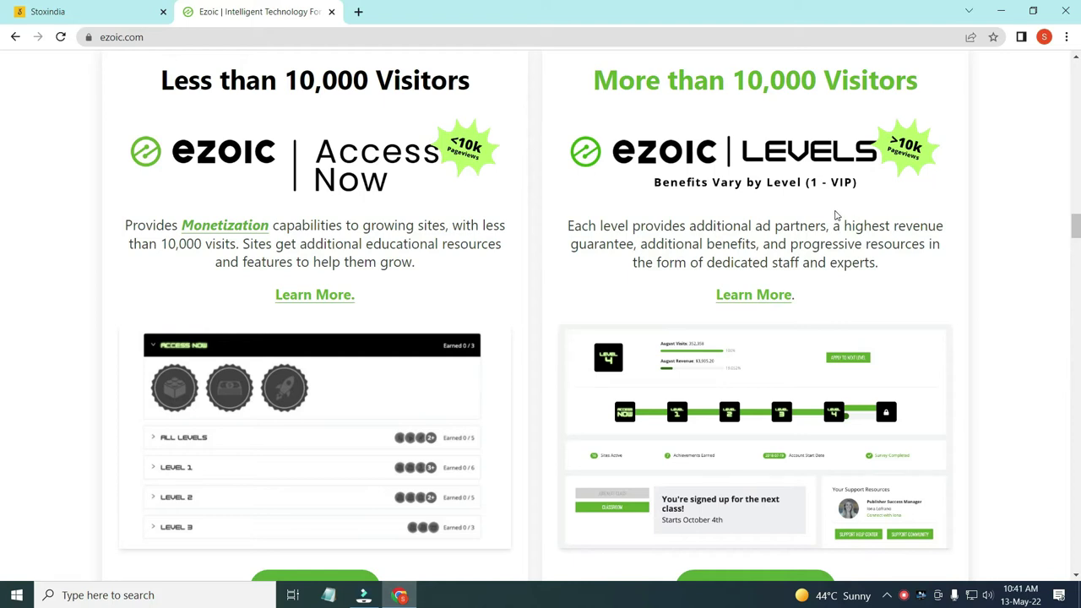
scroll(729, 359, "down", 3)
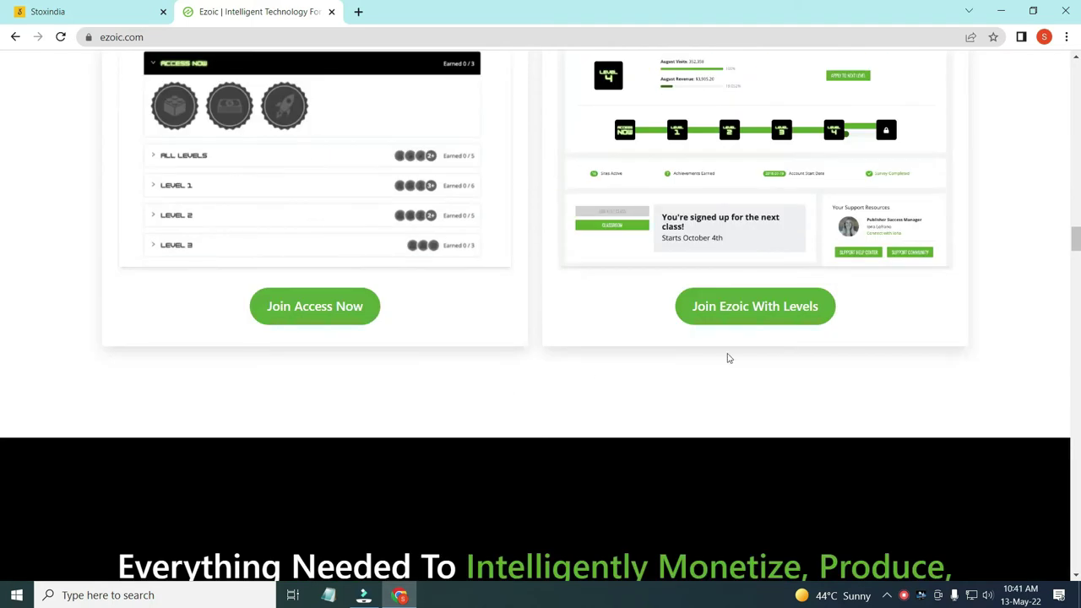
Open the sign-up page for the Access Now plan.
scroll(728, 360, "up", 1)
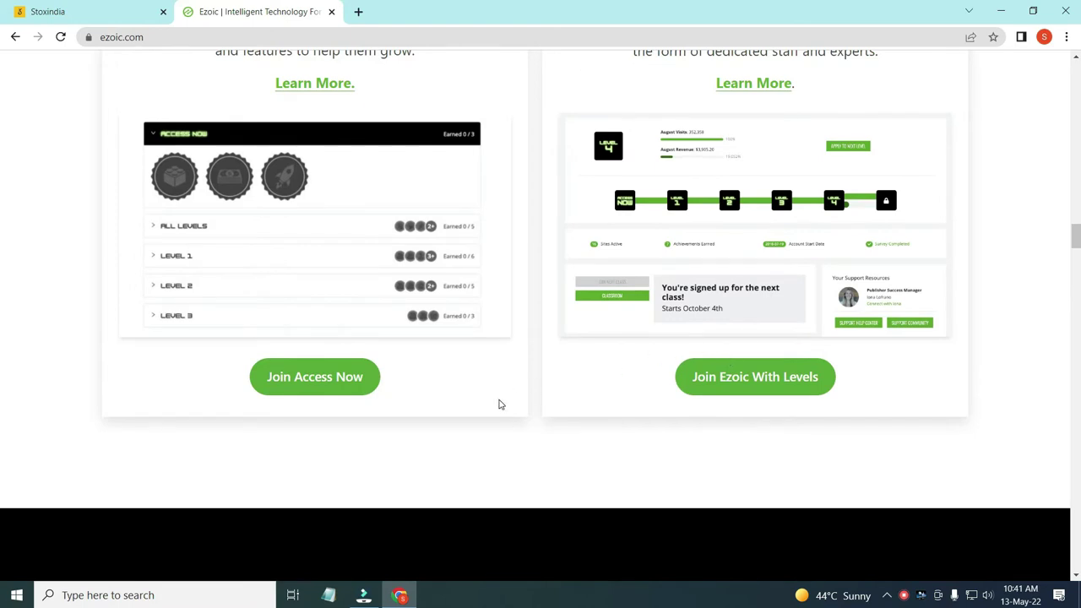
scroll(502, 404, "up", 1)
left_click(324, 452)
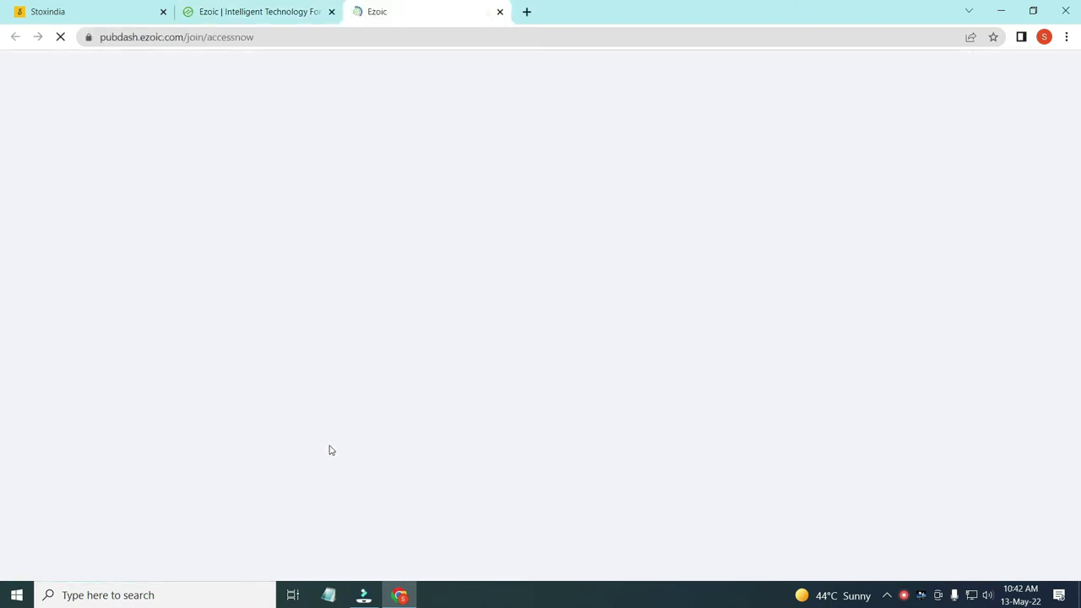
Switch to the stoxindia.org site, examine its posts and ad placements, and collapse the anchor ad.
left_click(66, 8)
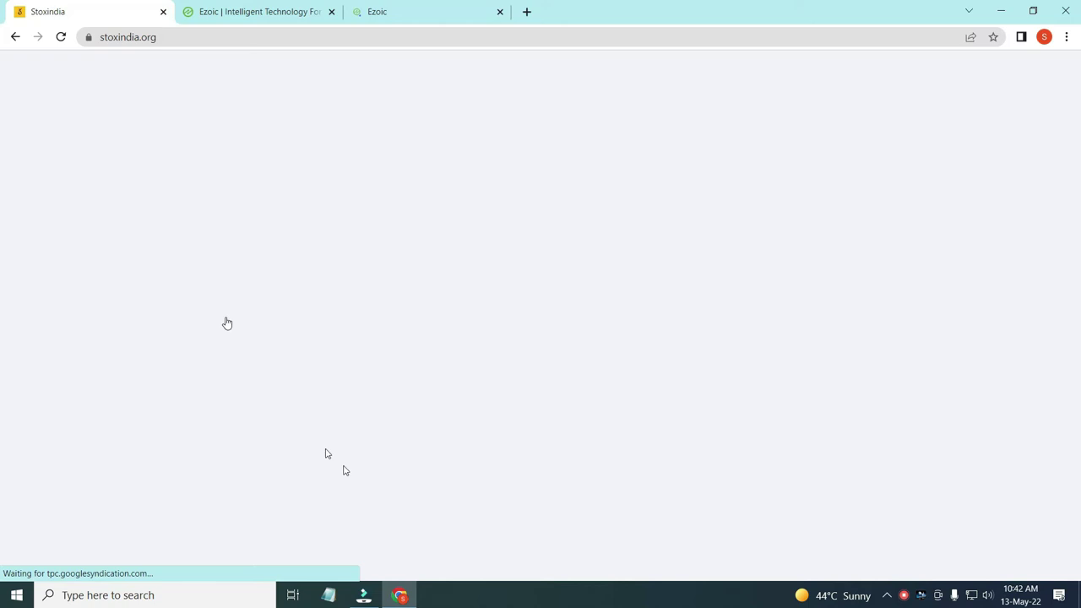
scroll(778, 321, "down", 5)
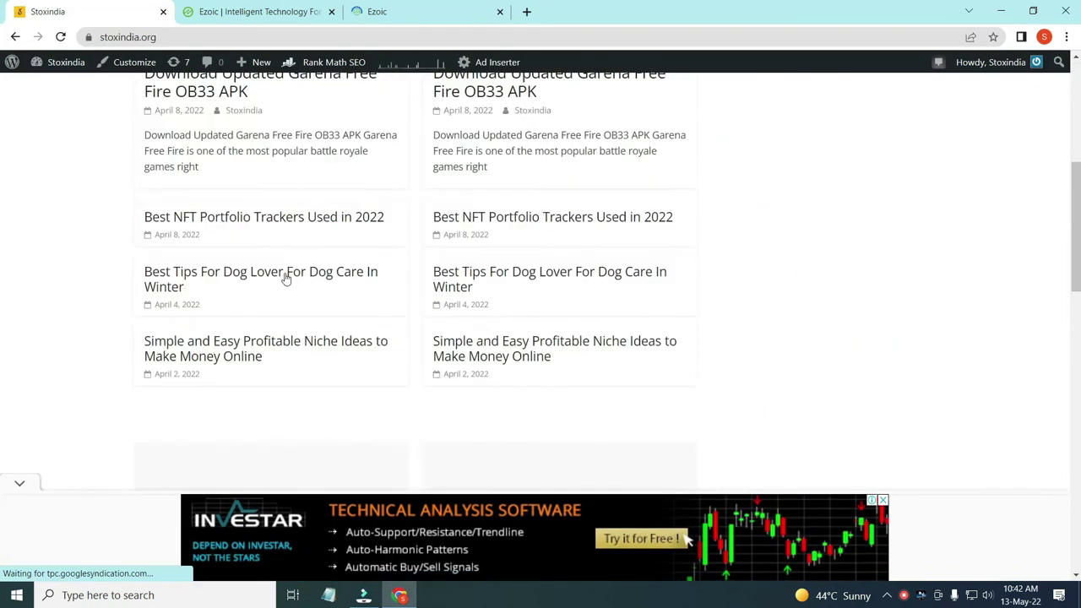
scroll(481, 191, "up", 4)
scroll(482, 192, "up", 1)
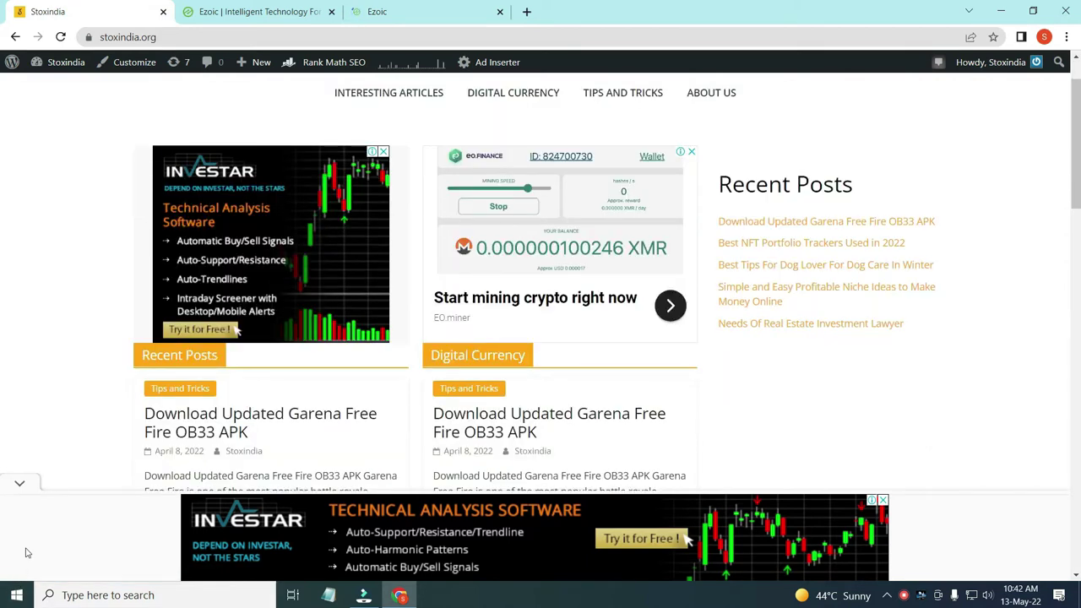
left_click(18, 489)
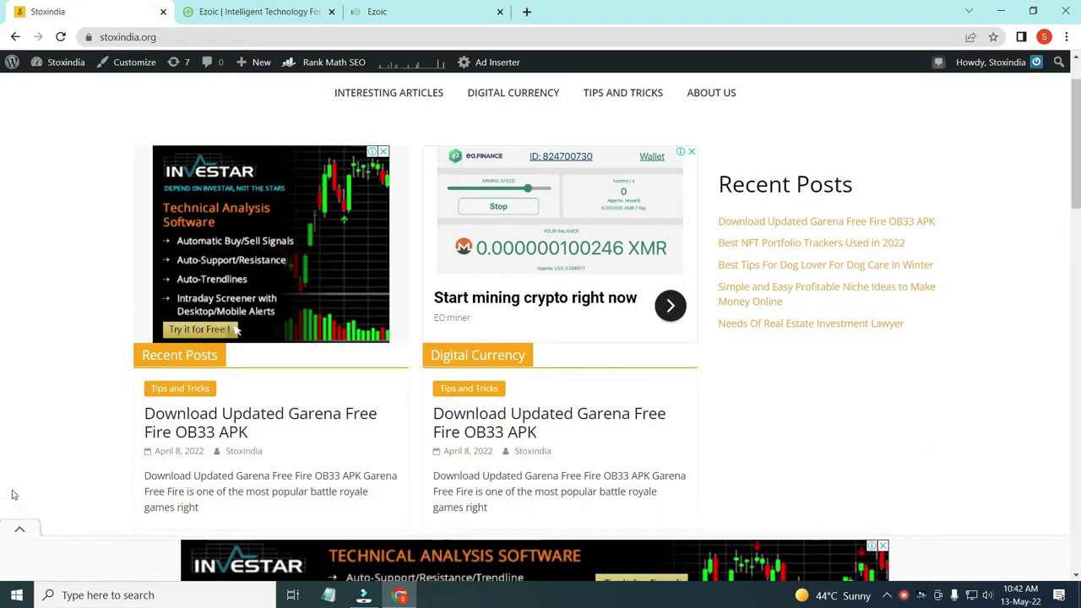
scroll(36, 524, "down", 3)
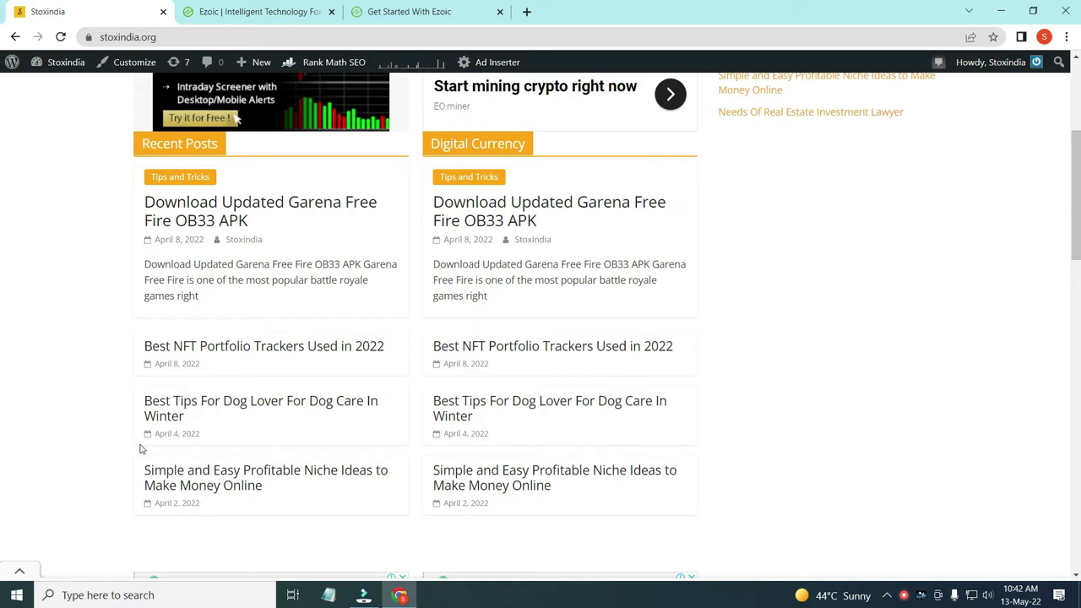
scroll(65, 317, "up", 1)
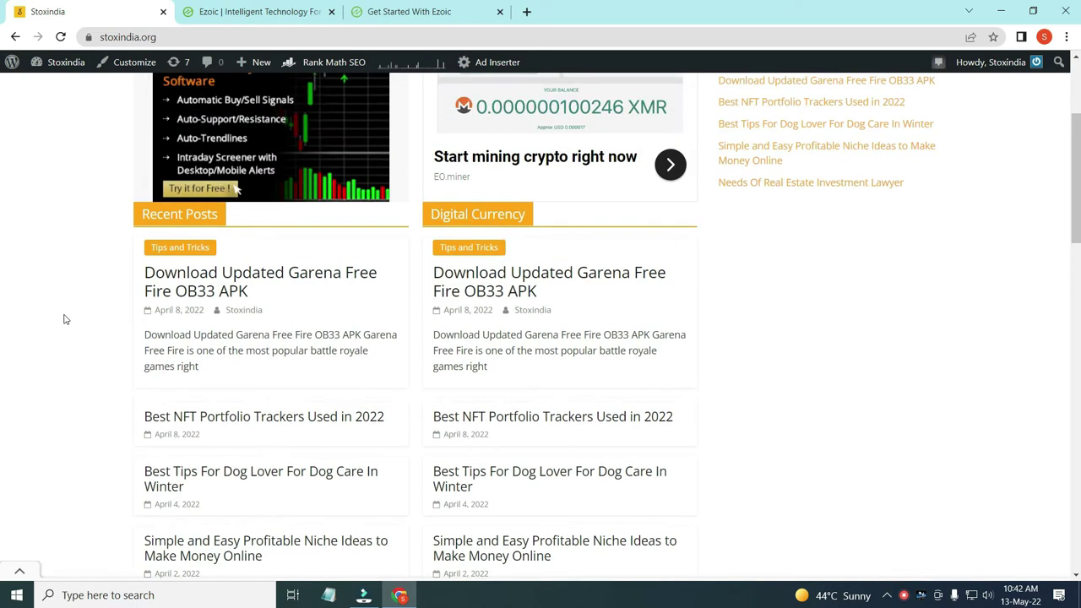
Return to the Access Now sign-up, fill in the account e-mail and its confirmation, and submit the form.
left_click(381, 6)
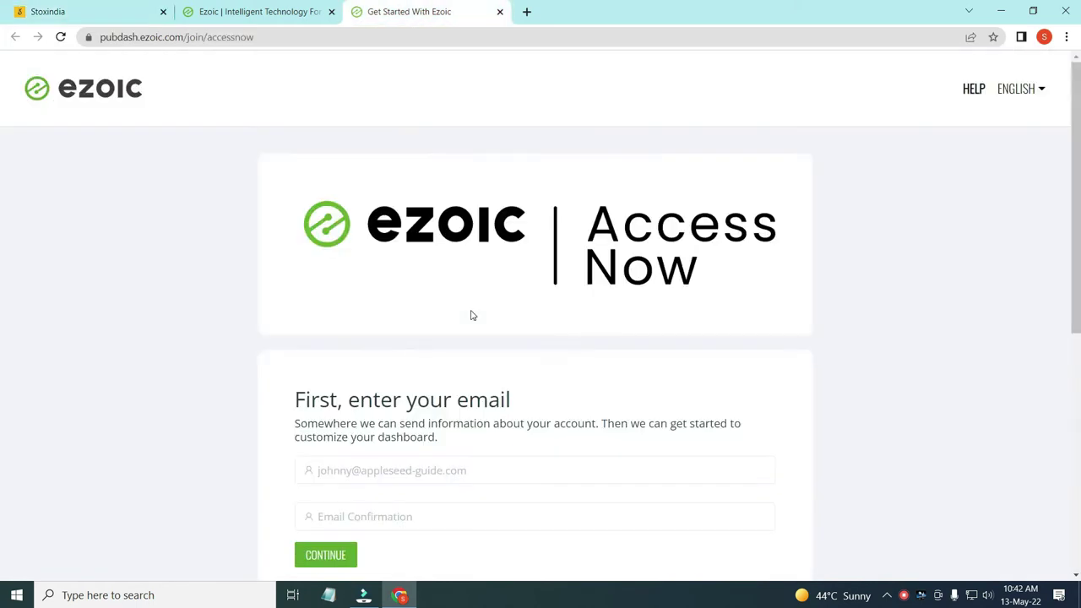
scroll(396, 369, "down", 1)
scroll(406, 338, "down", 1)
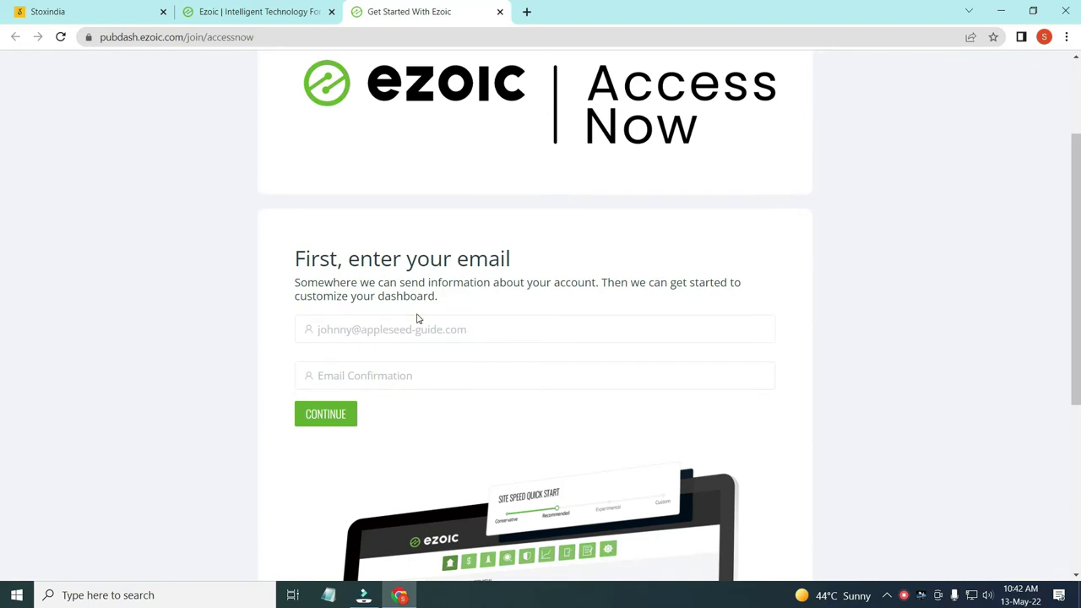
left_click(416, 328)
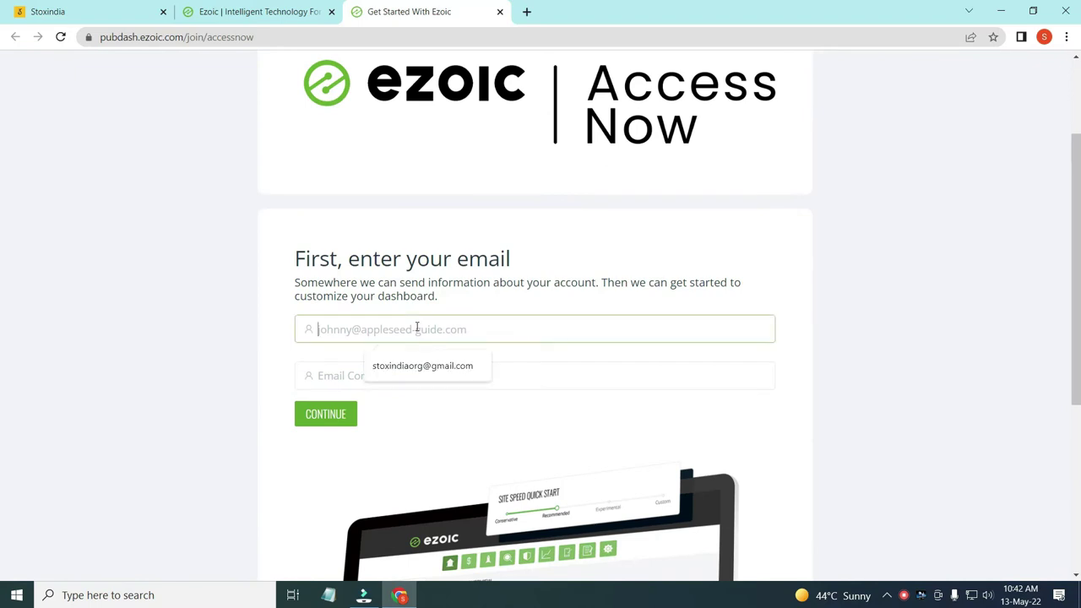
left_click(426, 368)
left_click(425, 375)
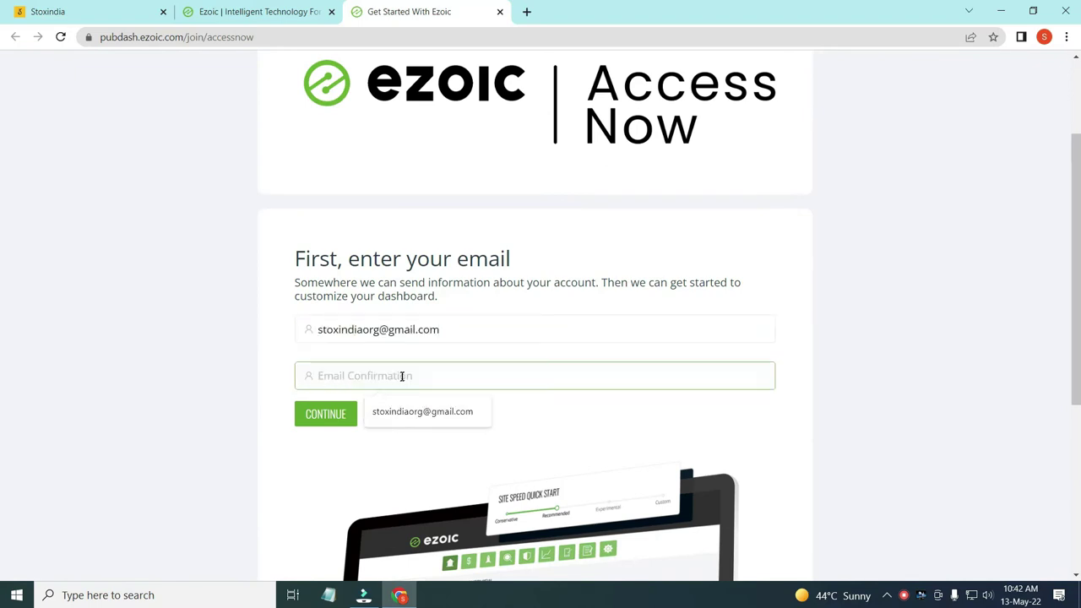
left_click(422, 411)
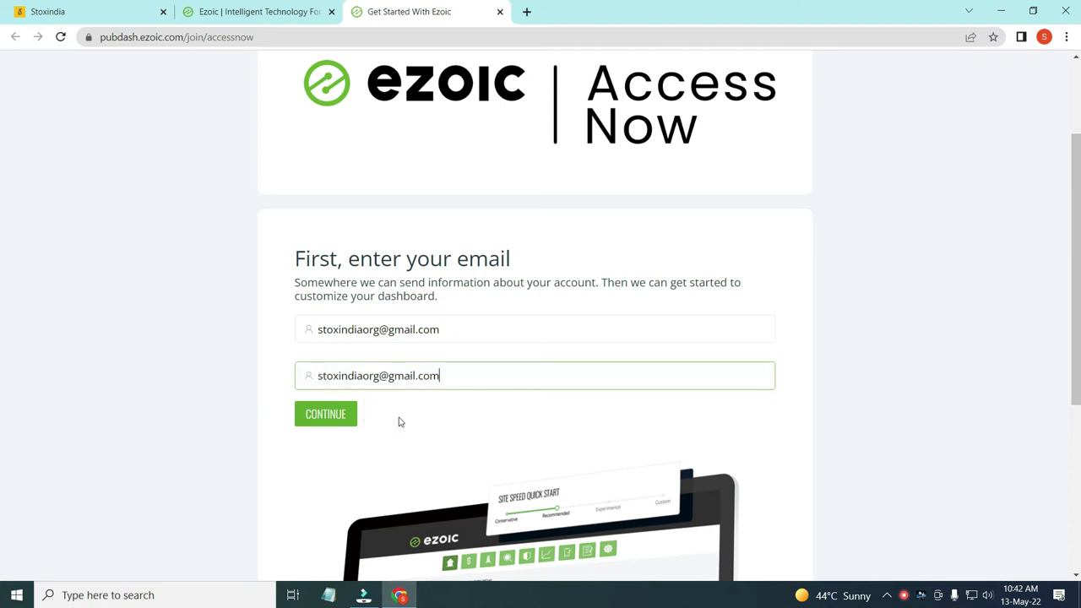
scroll(340, 363, "down", 3)
scroll(322, 330, "up", 3)
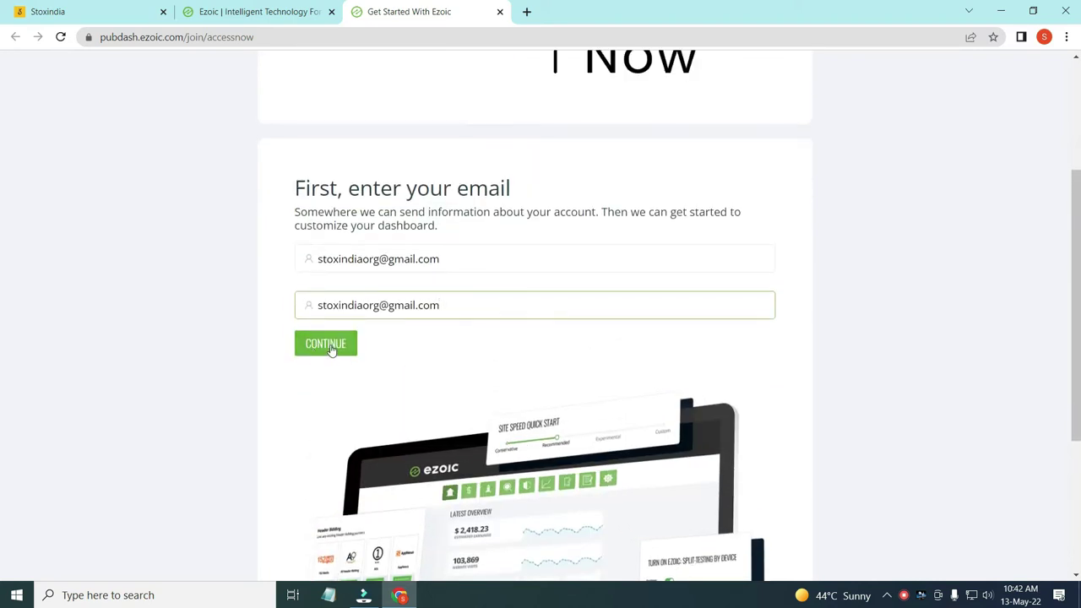
left_click(330, 348)
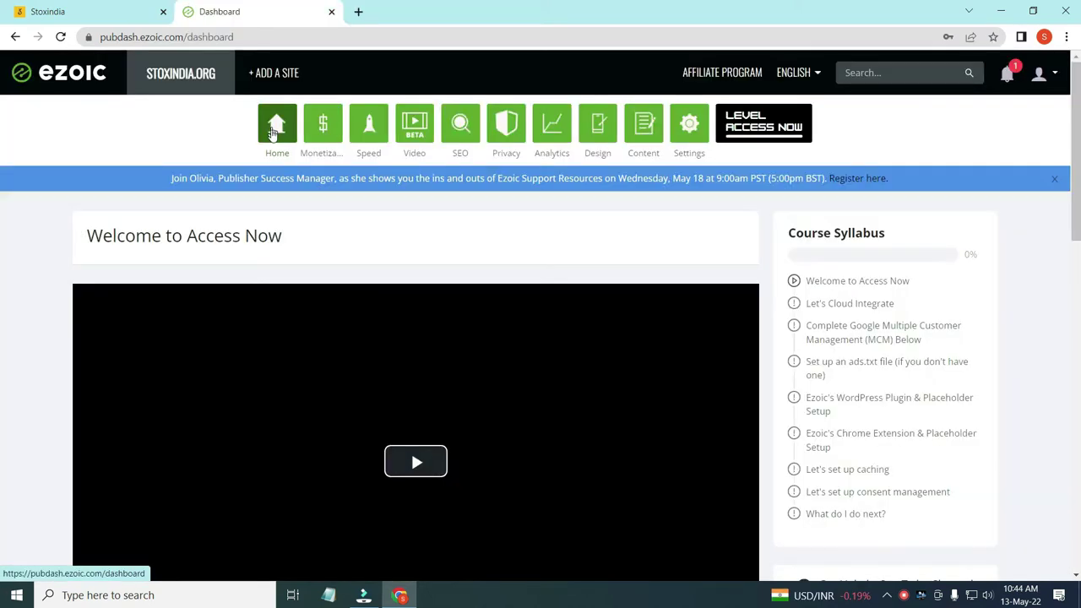
Open the Ezoic dashboard home and examine the Welcome to Access Now course, its syllabus and the entry survey.
left_click(272, 135)
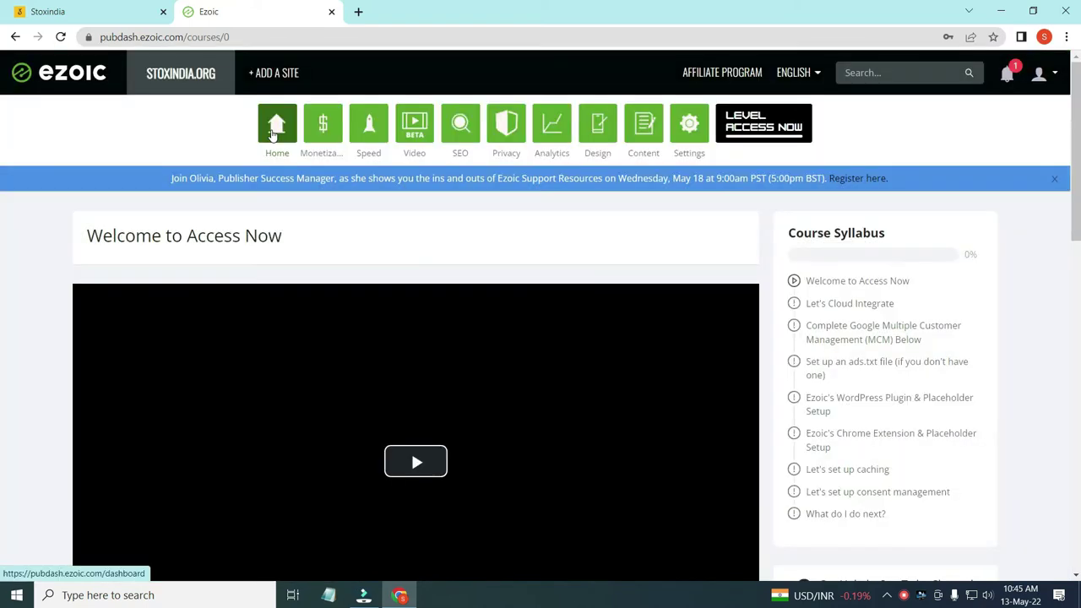
left_click(272, 135)
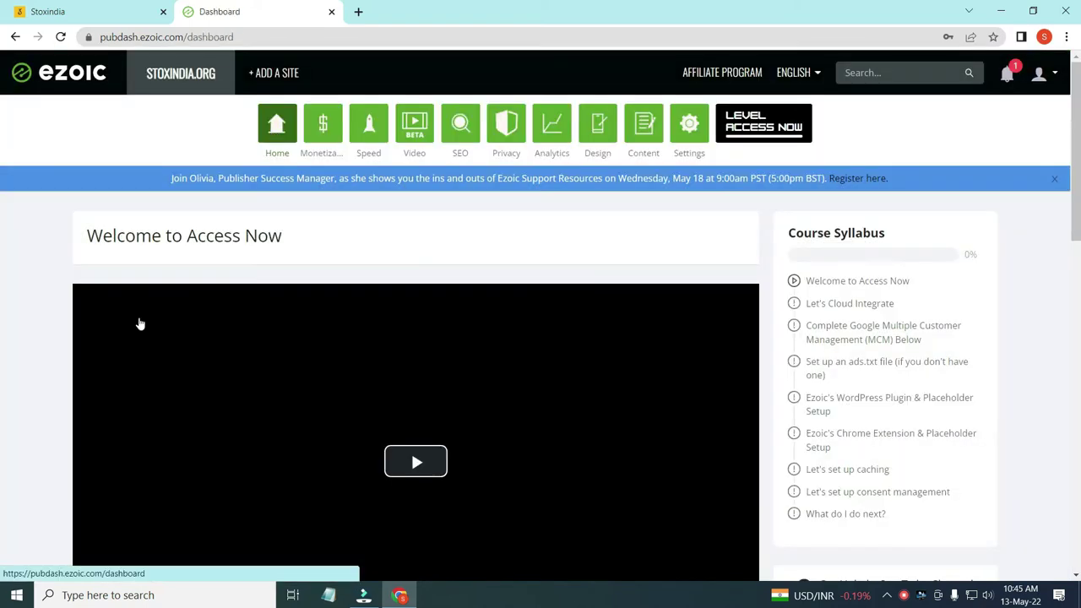
scroll(186, 285, "down", 10)
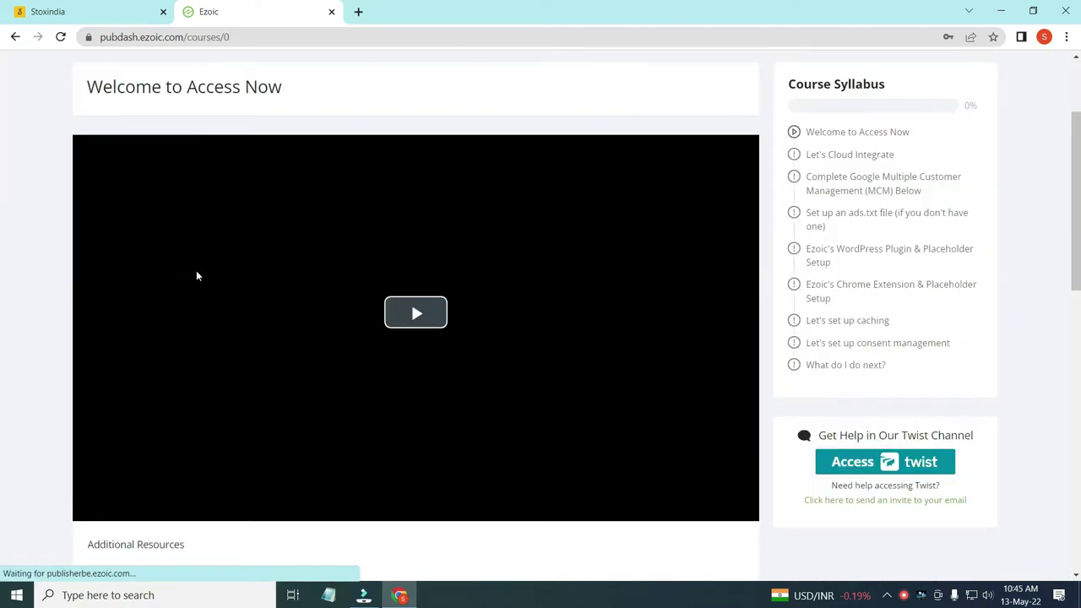
scroll(48, 133, "up", 15)
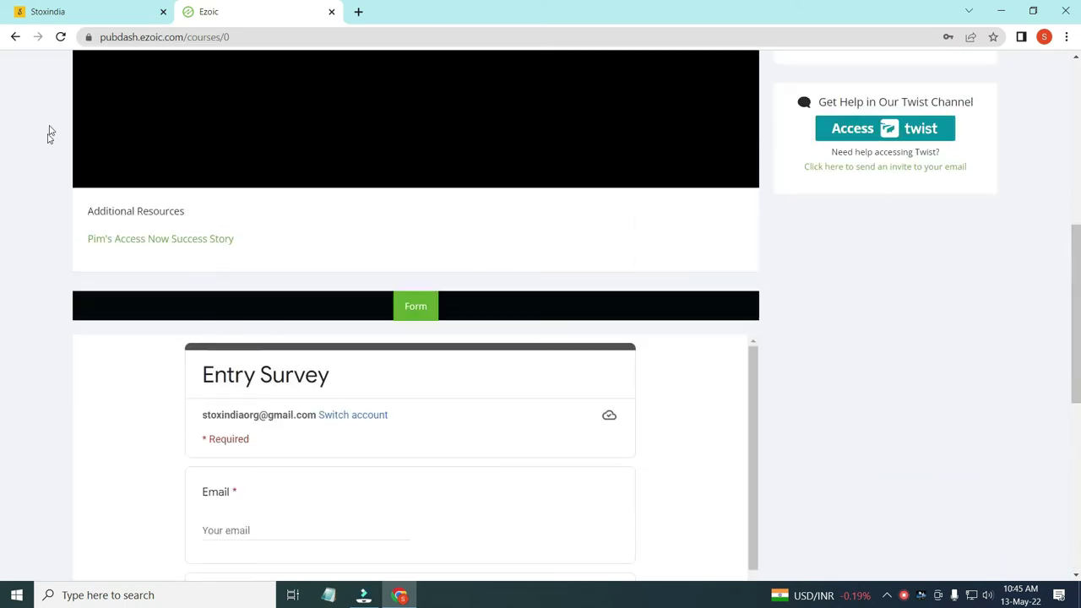
scroll(810, 245, "down", 4)
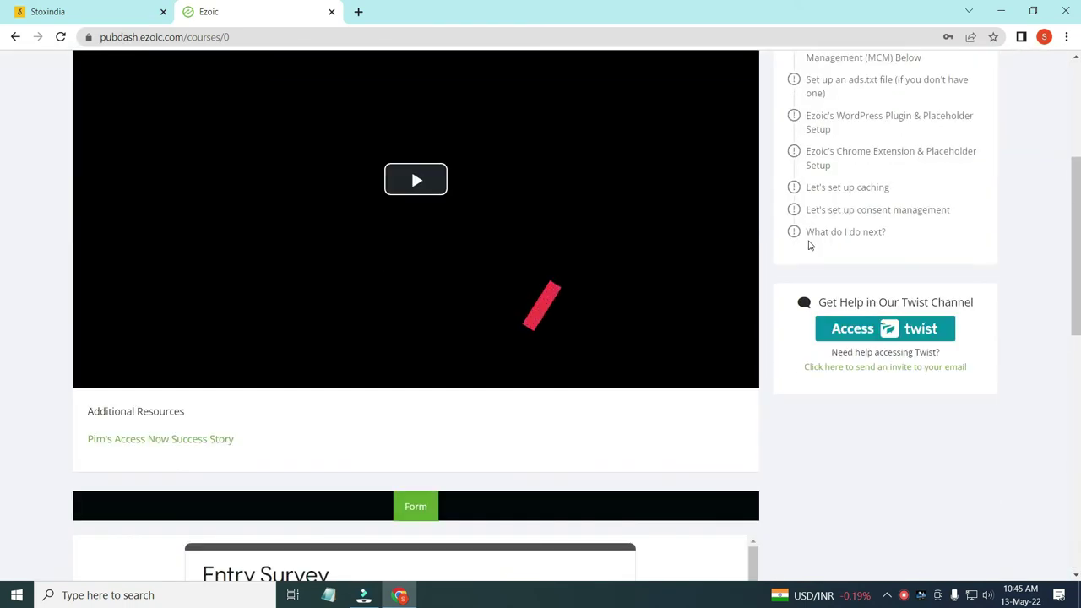
scroll(809, 244, "up", 4)
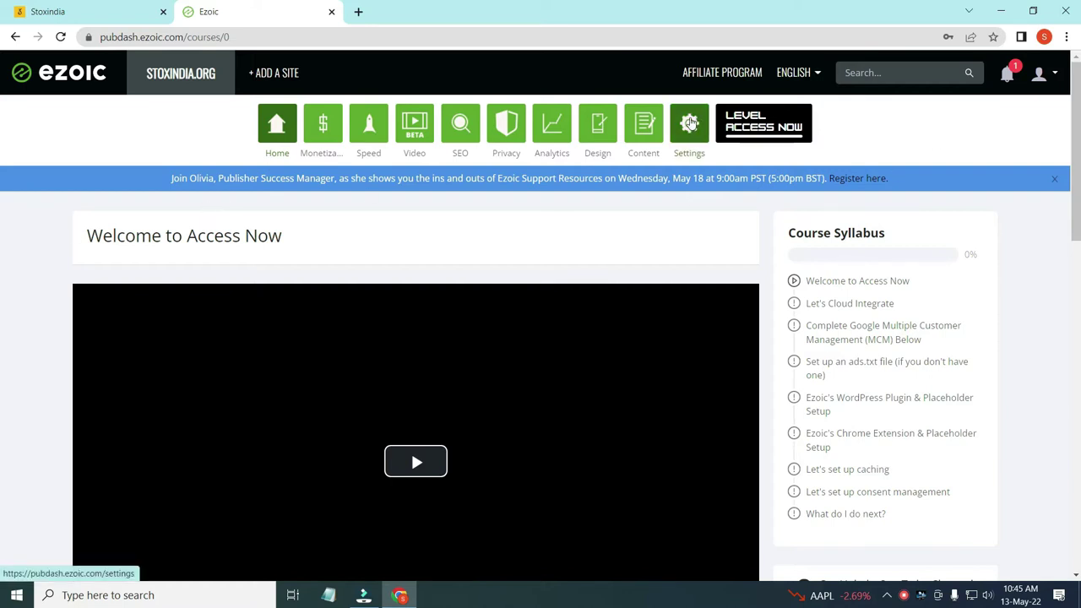
Open the Ezoic settings for stoxindia.org and check the Finish Getting Setup and Turn On Ezoic sections.
left_click(691, 123)
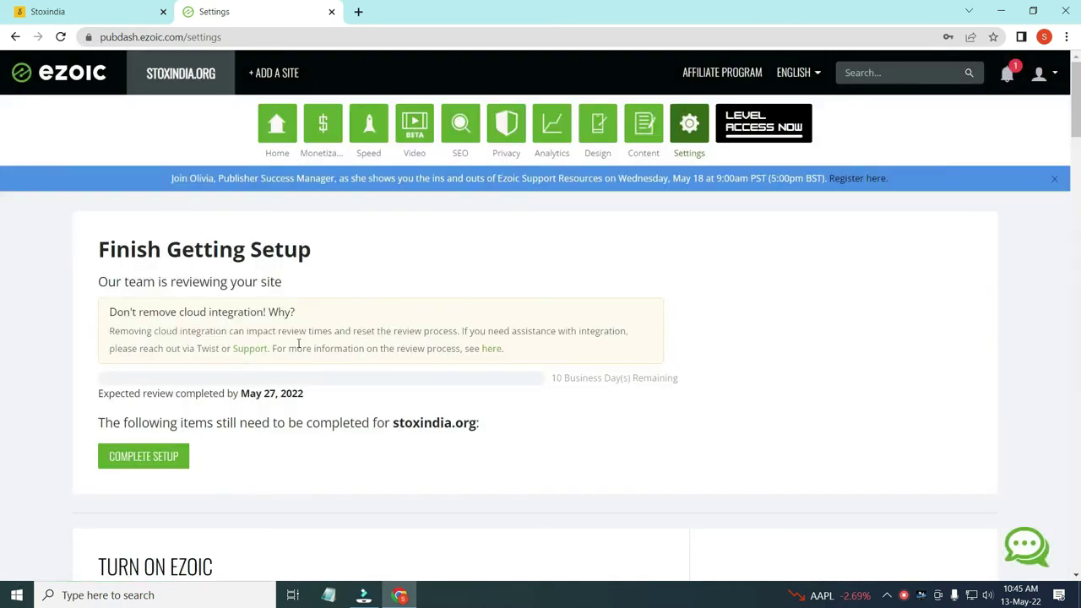
scroll(202, 368, "down", 2)
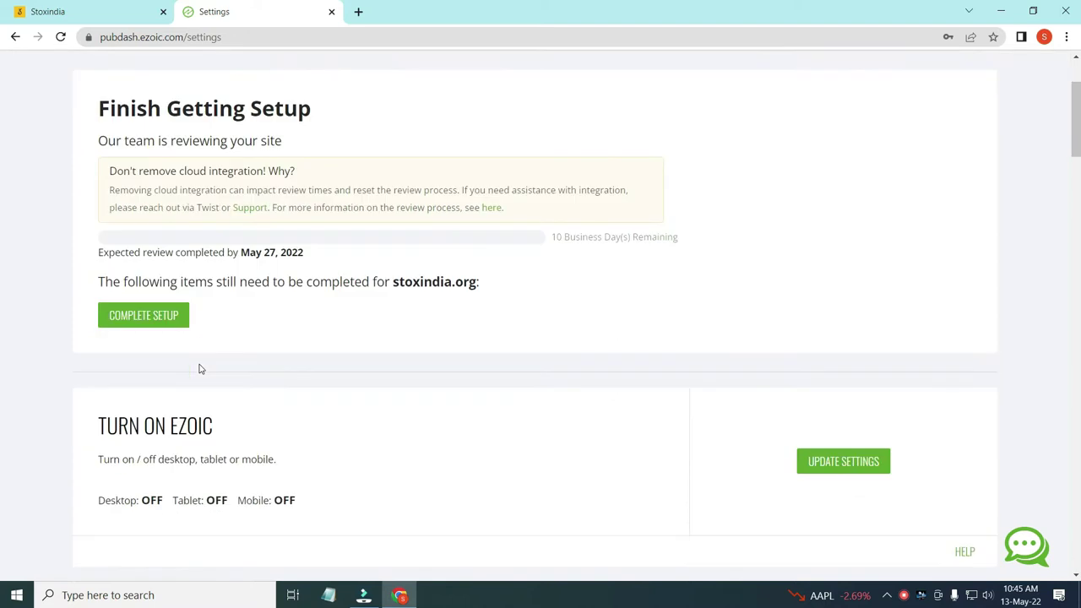
Open the Complete Setup checklist for stoxindia.org and examine the CloudFlare integration section and the remaining setup stages.
scroll(196, 335, "up", 1)
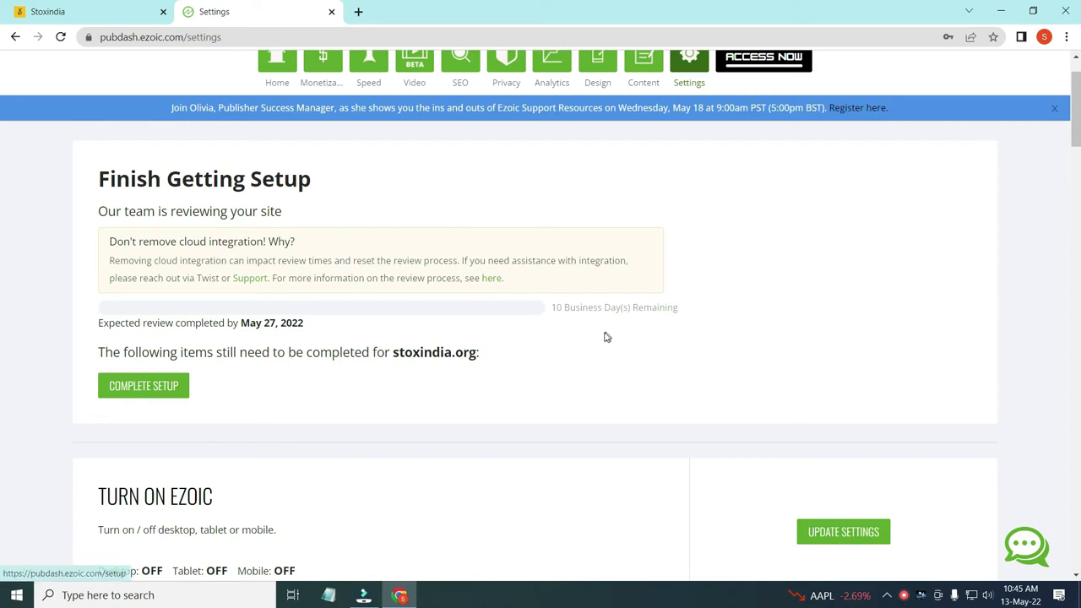
left_click(152, 394)
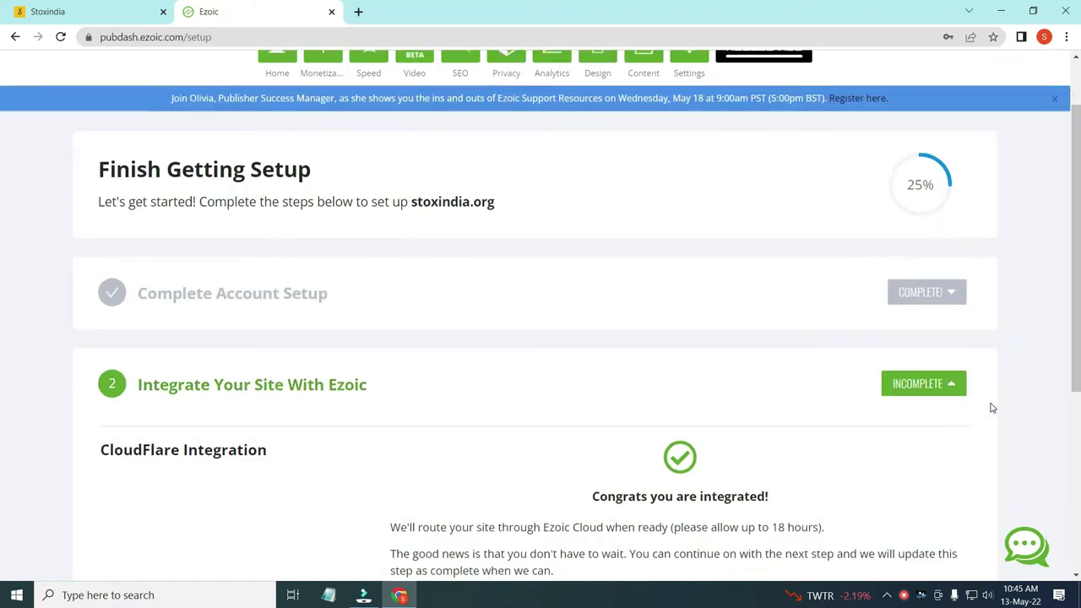
scroll(989, 406, "down", 2)
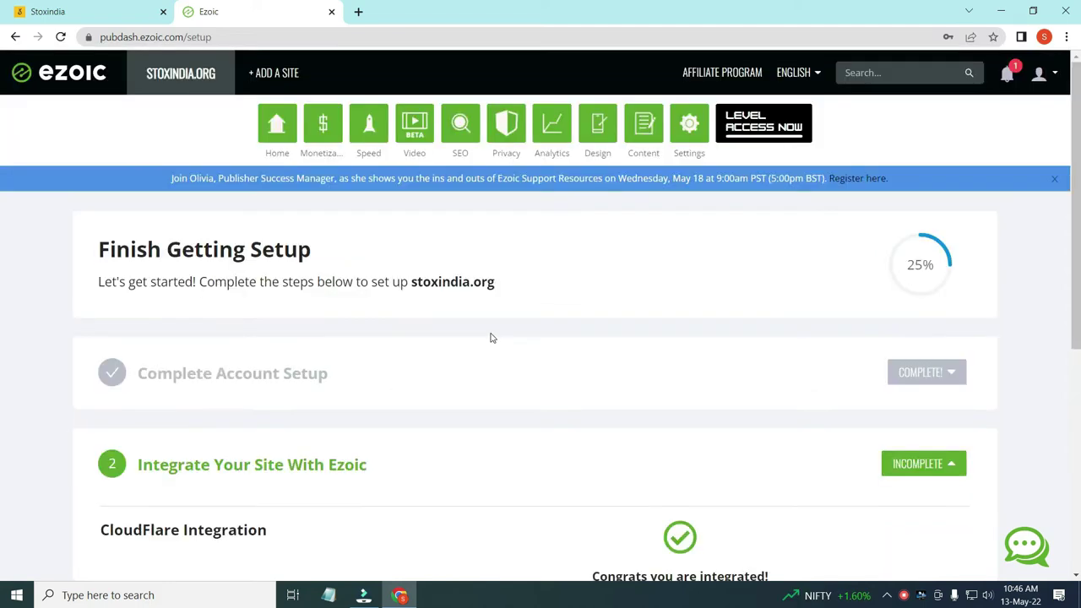
scroll(492, 338, "down", 5)
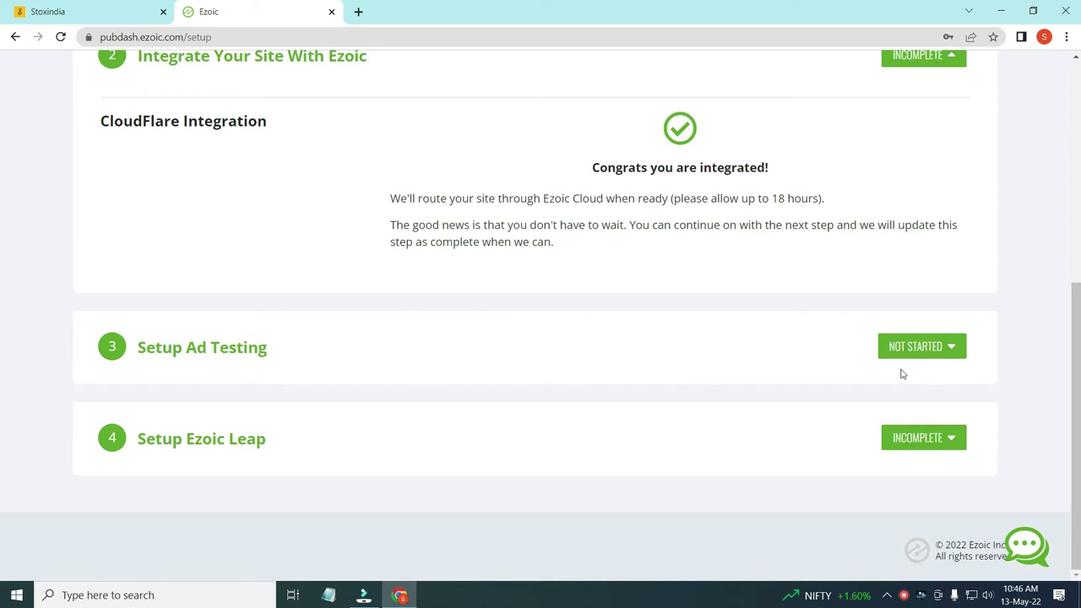
Expand the Setup Ad Testing stage and examine the Connect to Google form with its Ad Manager e-mail fields.
left_click(933, 355)
scroll(929, 359, "down", 2)
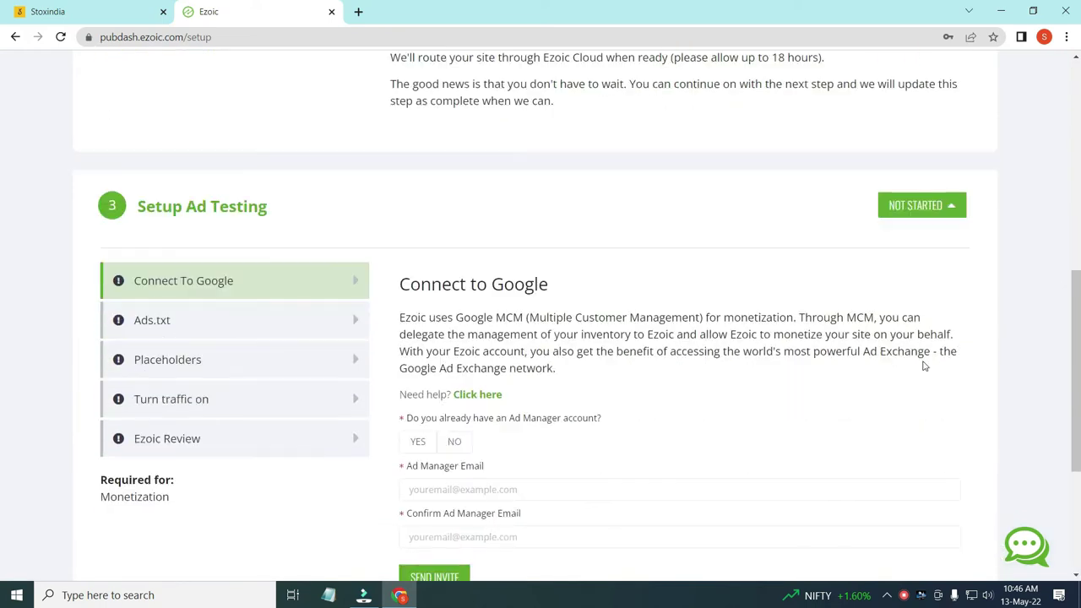
scroll(761, 397, "down", 2)
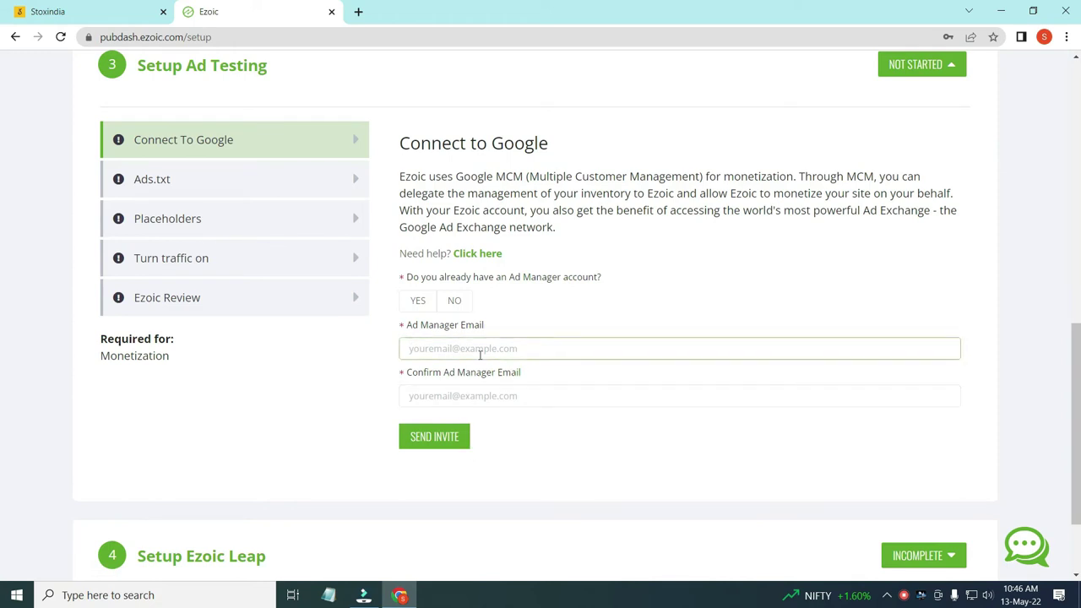
left_click(480, 355)
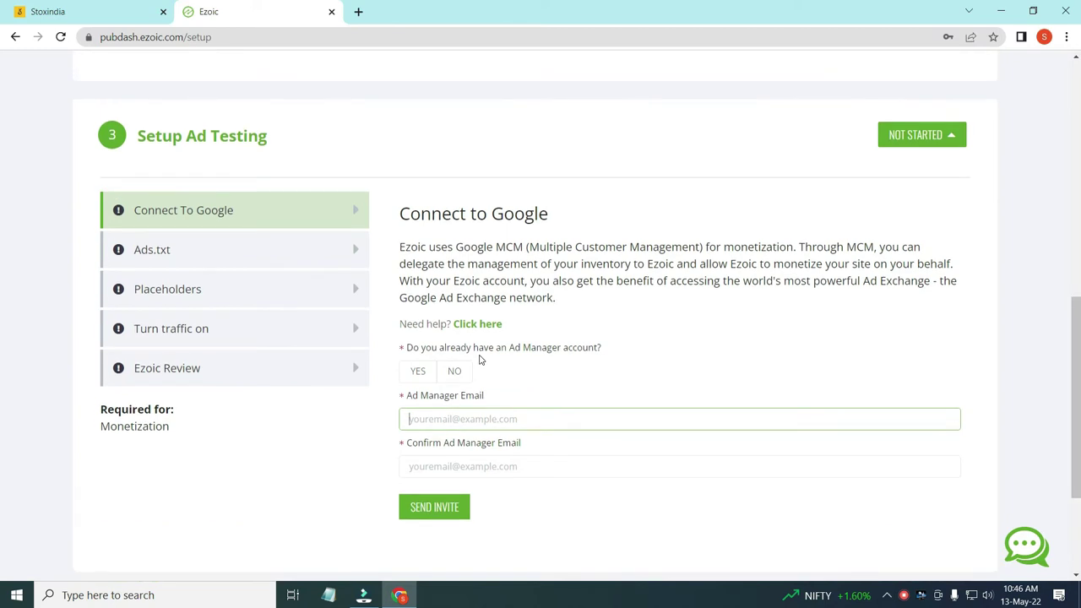
left_click(512, 474)
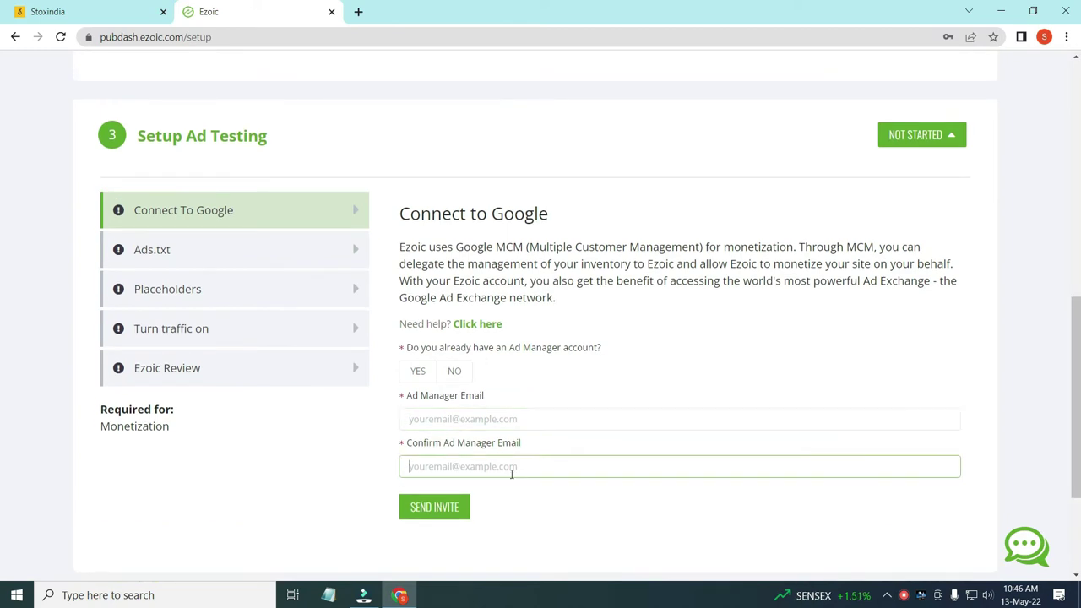
scroll(512, 474, "down", 2)
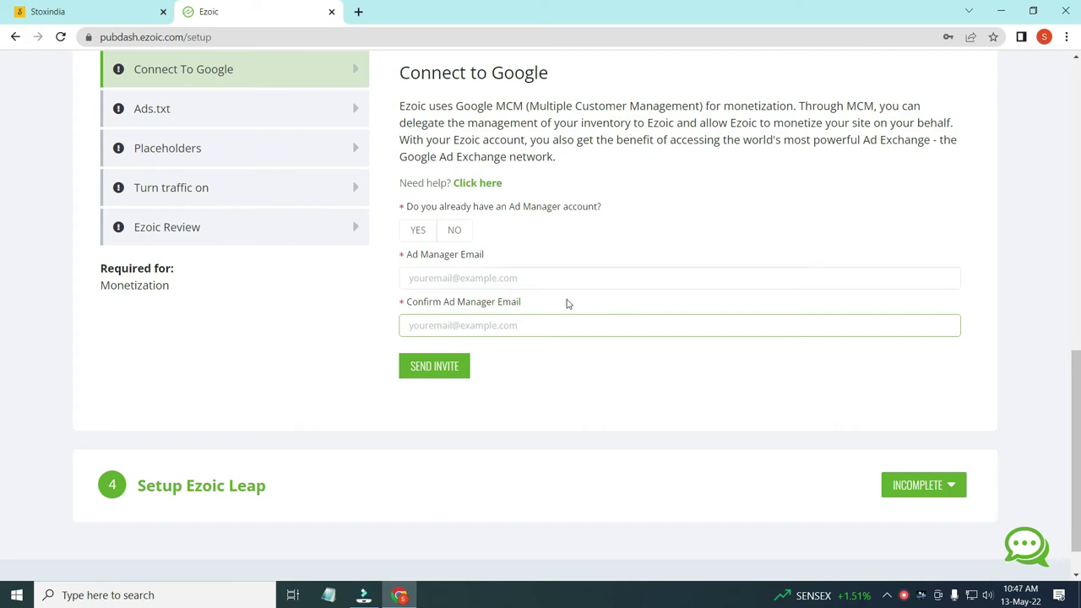
scroll(499, 372, "up", 2)
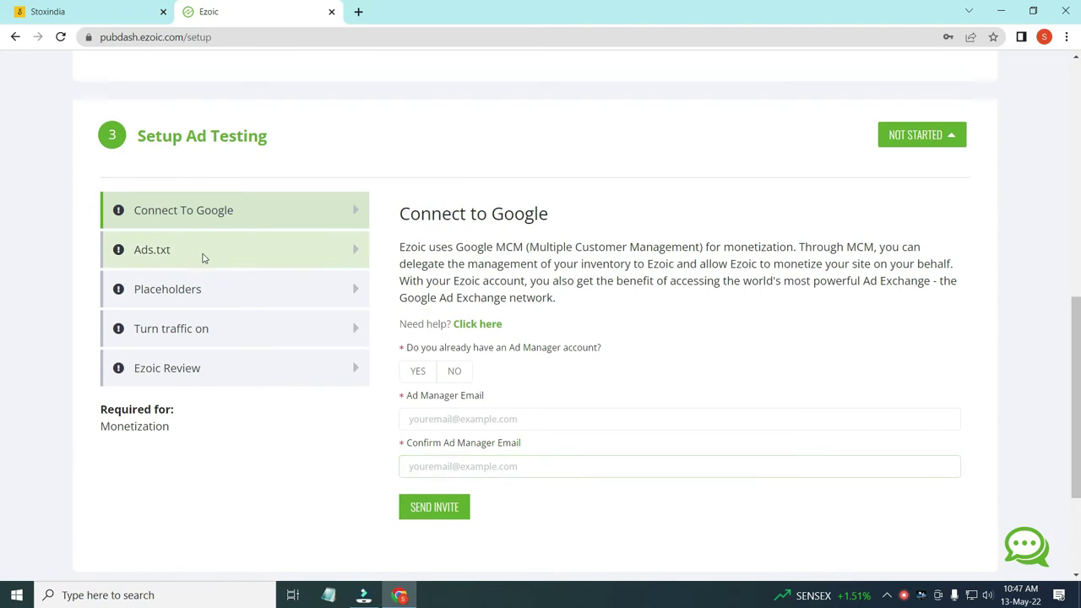
Create the site's ads.txt with Ezoic's automatic setup, preview the file, tick the google.com entry and run the verification.
left_click(203, 258)
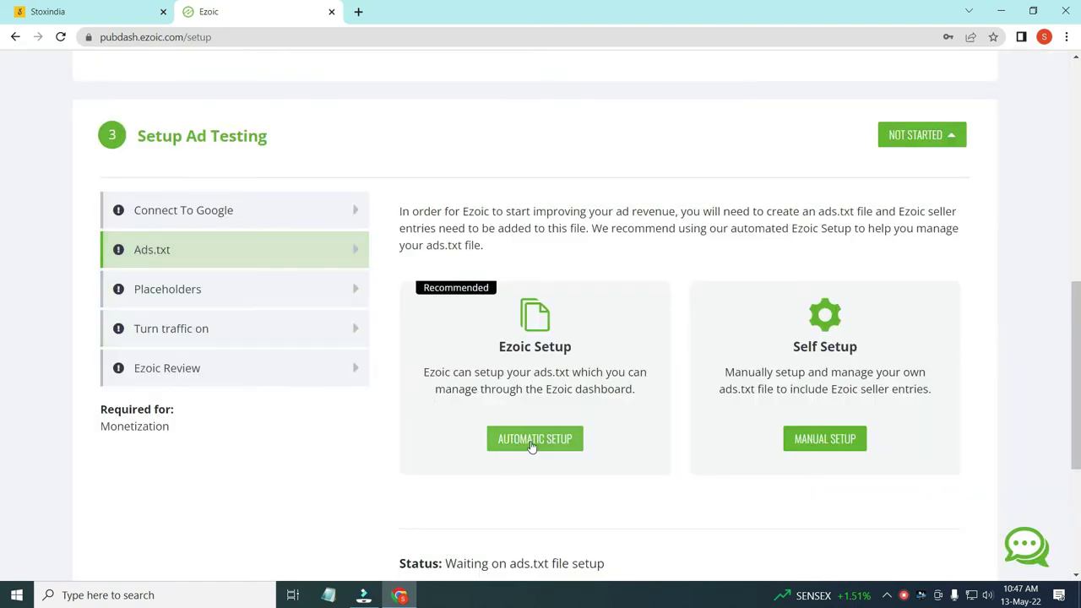
left_click(532, 441)
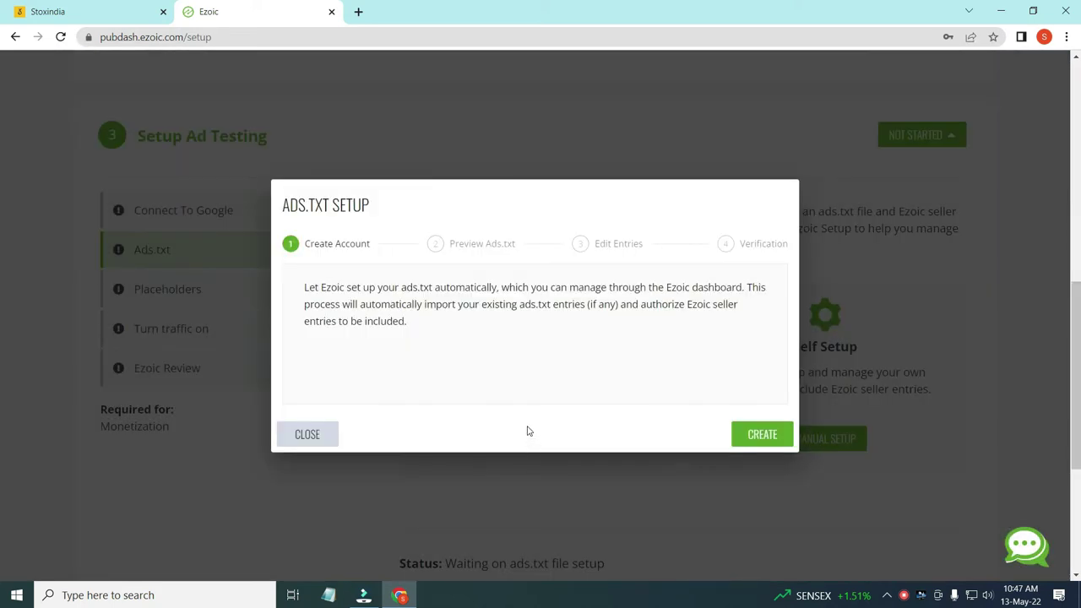
left_click(759, 434)
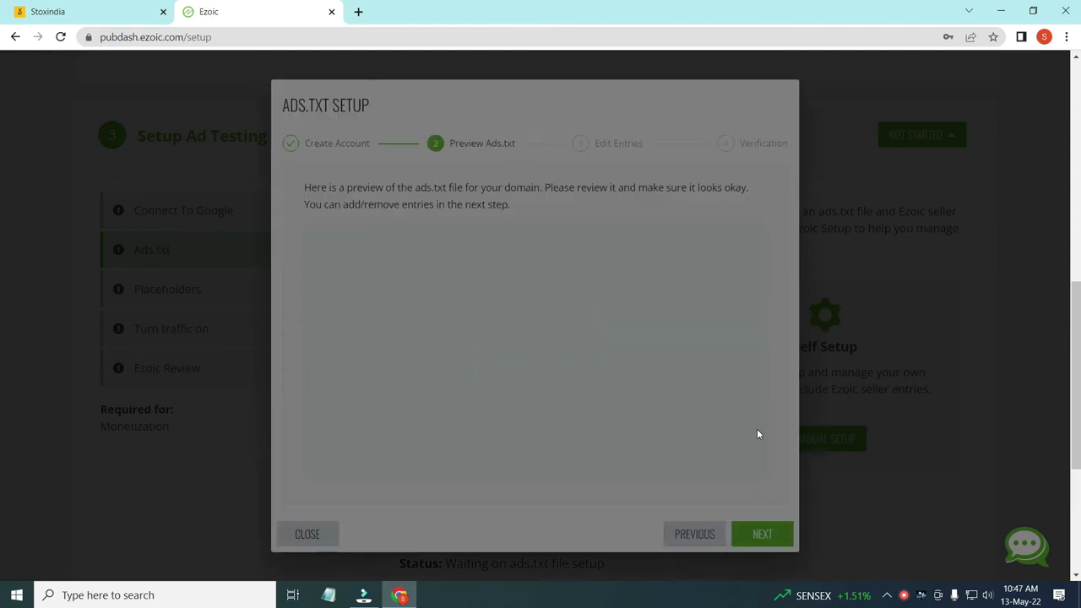
scroll(567, 317, "down", 5)
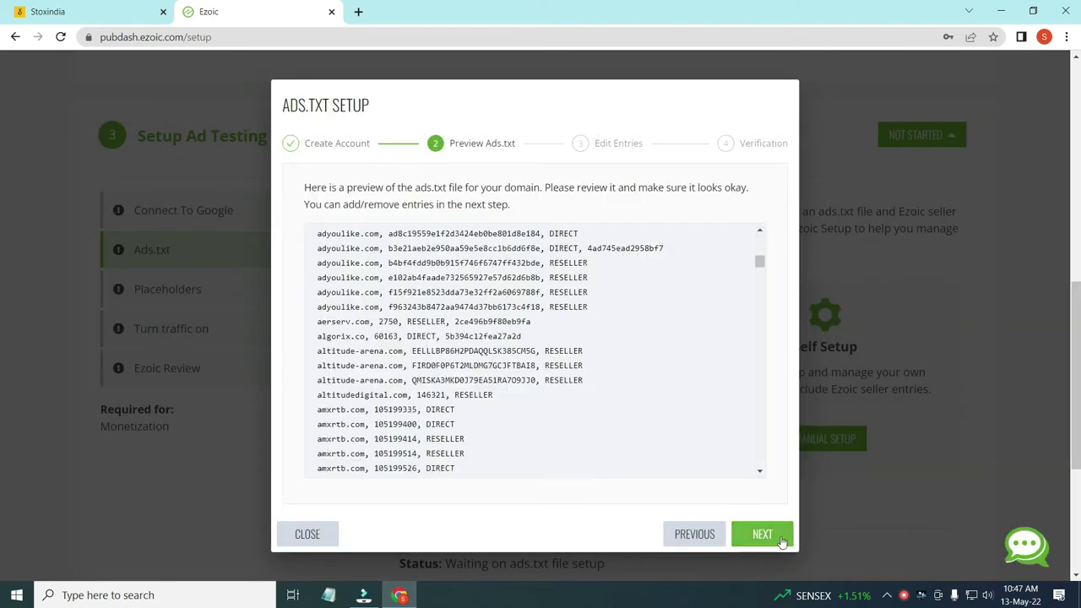
left_click(772, 534)
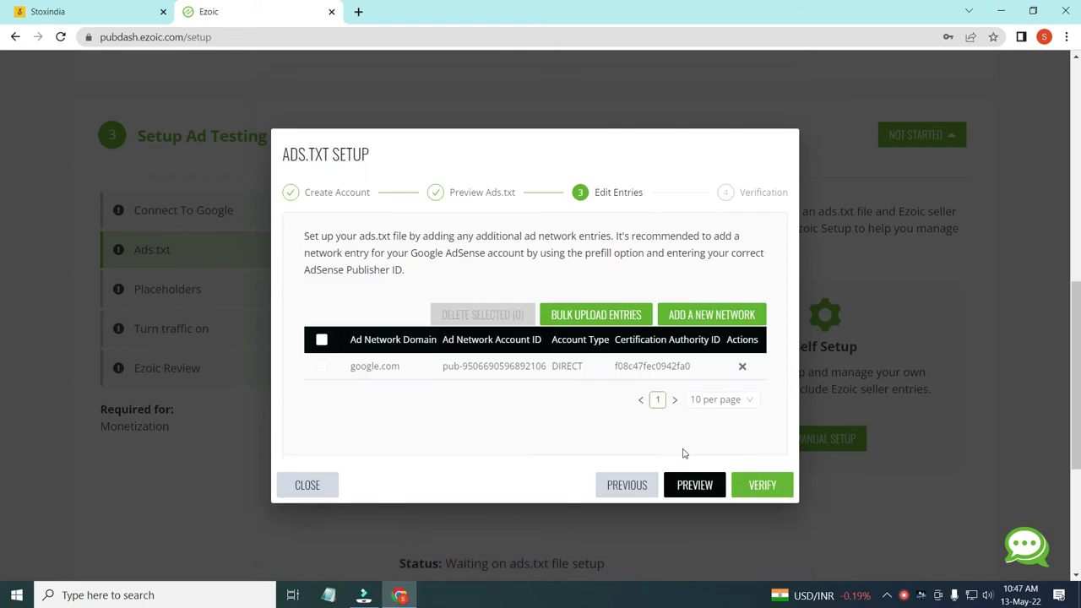
left_click(321, 365)
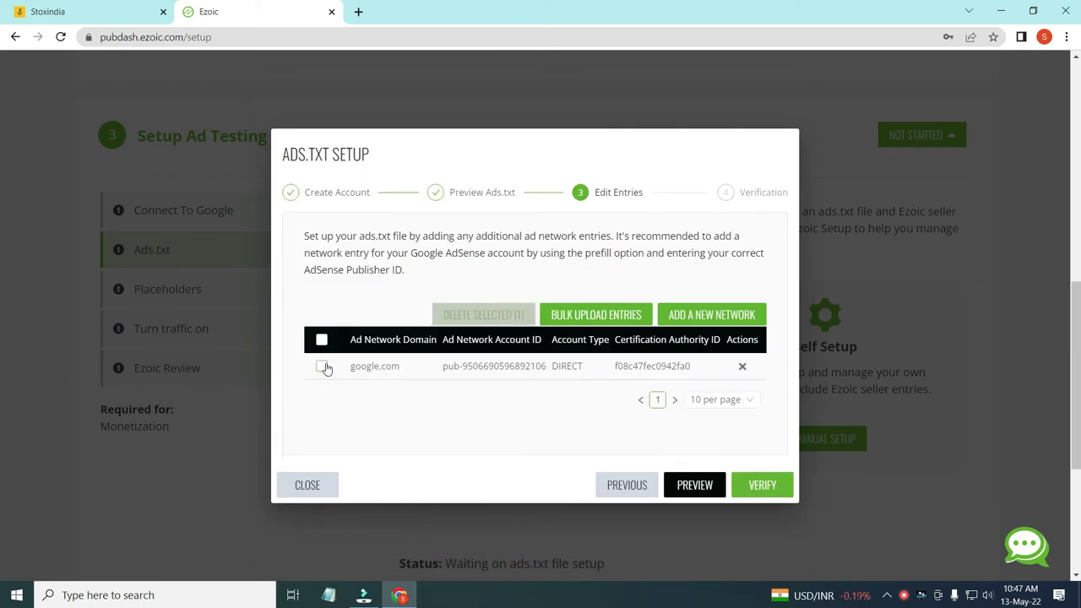
left_click(761, 483)
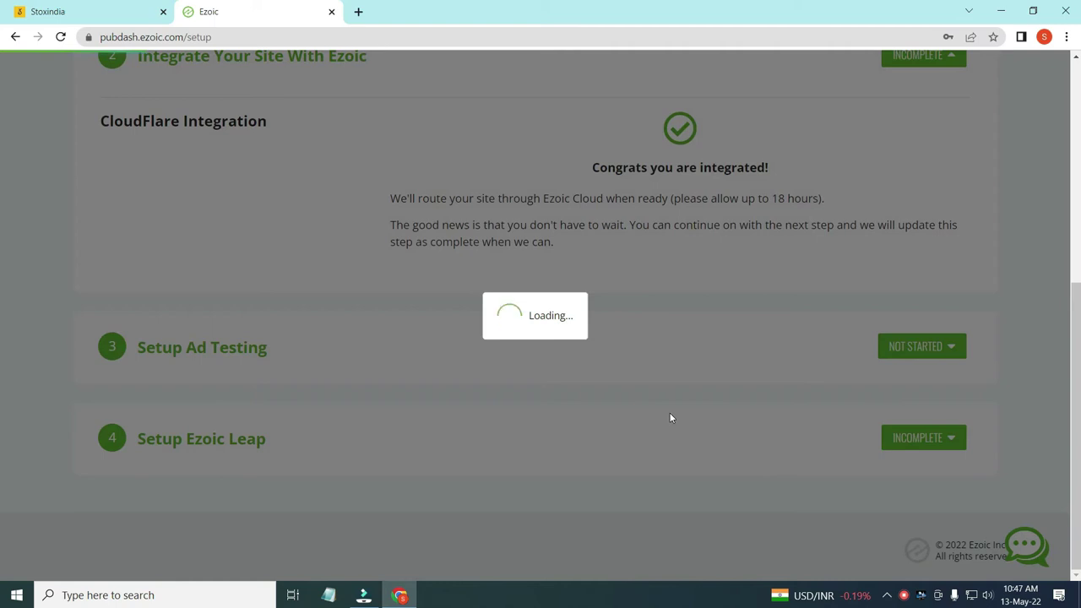
Reopen the Setup Ad Testing stage and check the status of the Ads.txt setup.
scroll(673, 414, "up", 5)
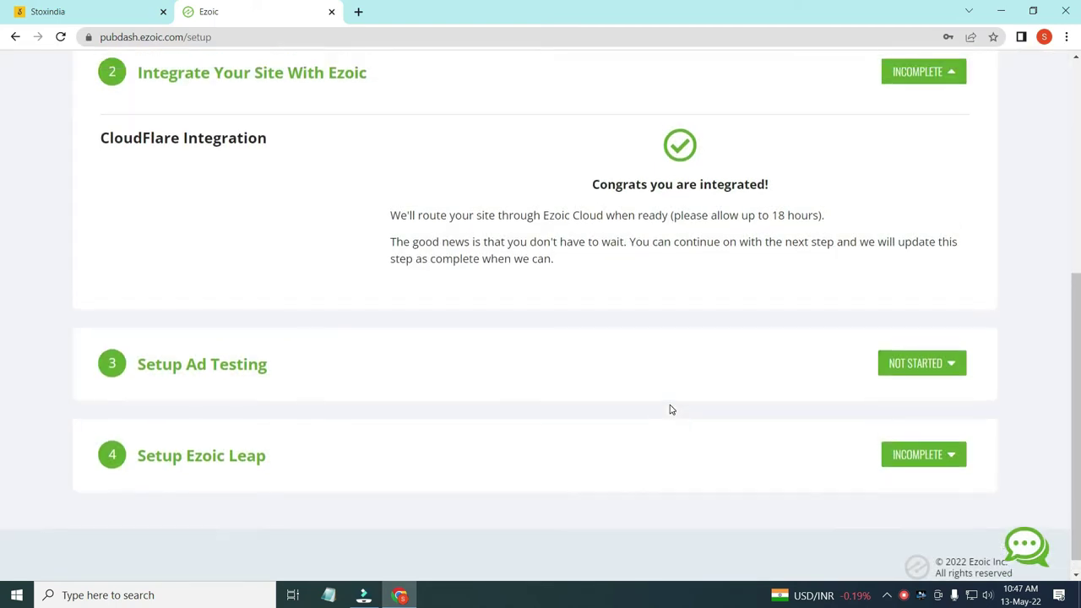
scroll(680, 416, "down", 5)
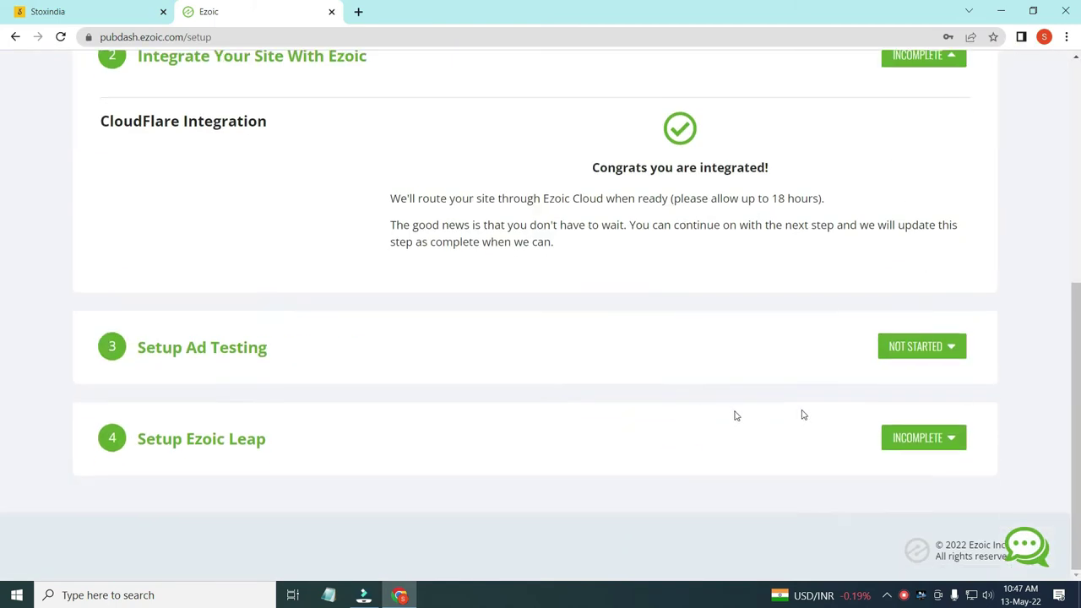
left_click(936, 350)
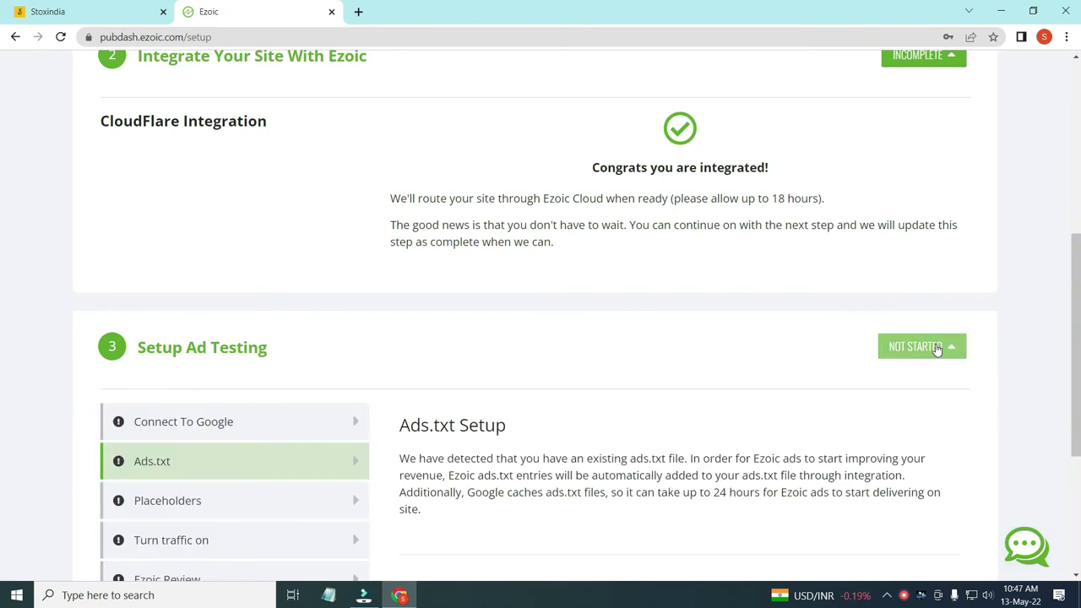
scroll(493, 440, "down", 2)
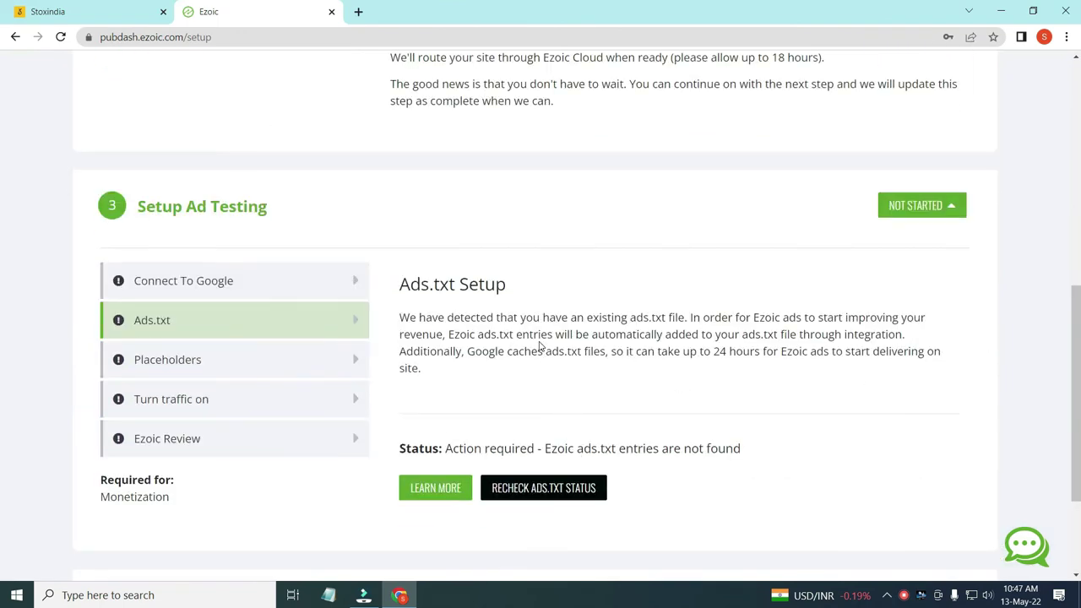
Start the Placeholders setup and go through its introduction on ad locations and how Ezoic uses placeholders.
left_click(204, 375)
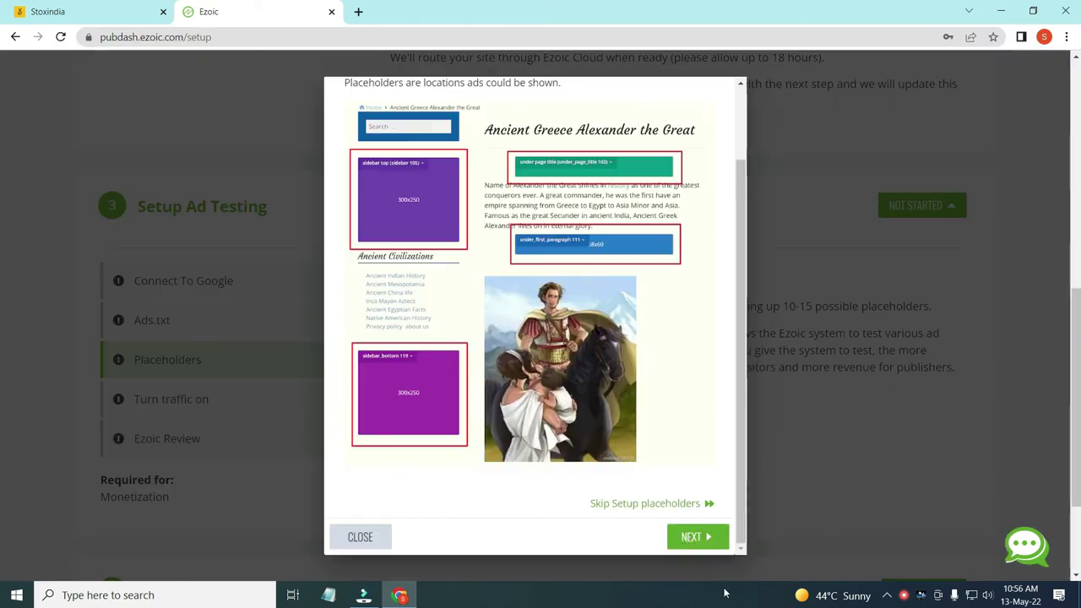
left_click(692, 536)
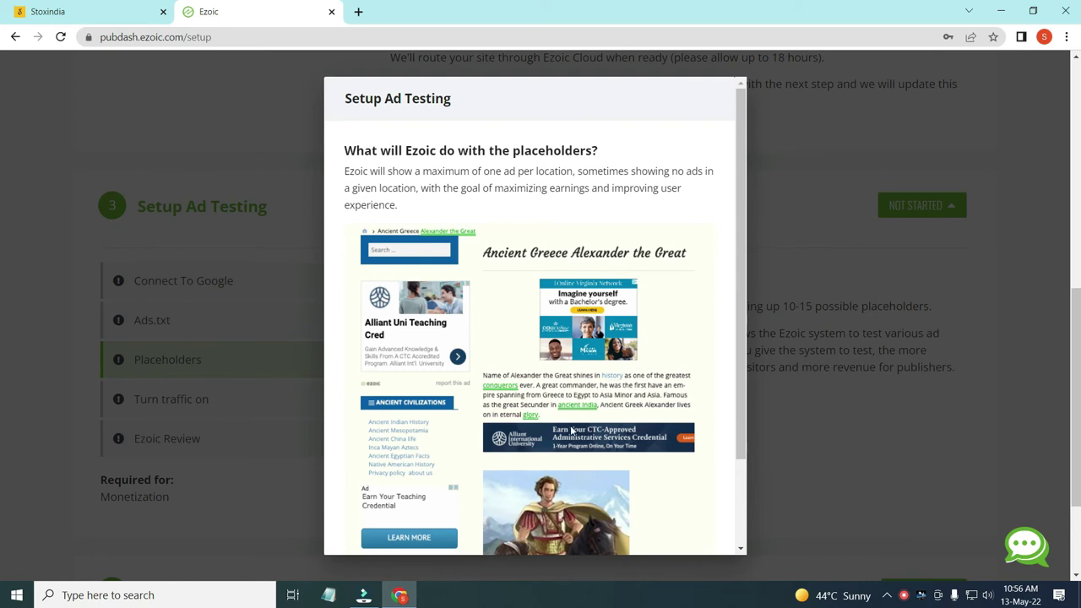
scroll(571, 429, "down", 2)
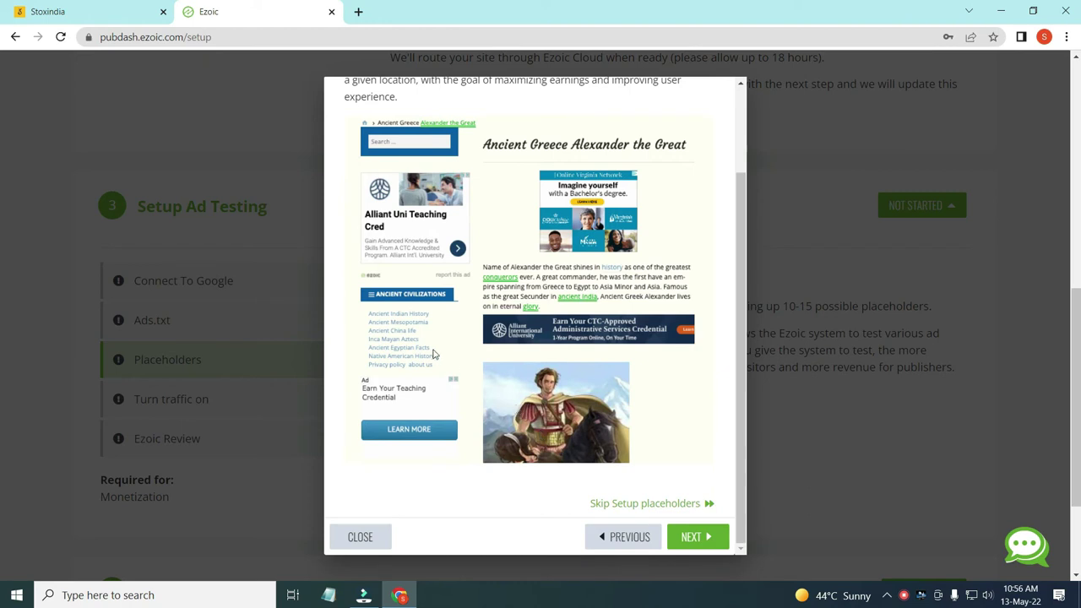
scroll(436, 353, "up", 1)
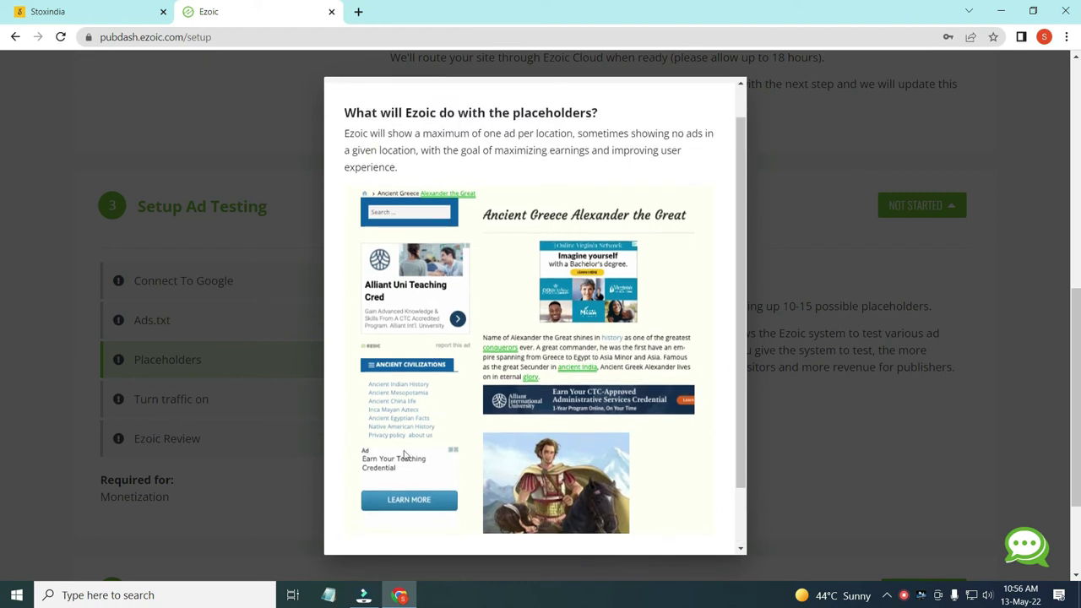
scroll(519, 425, "down", 1)
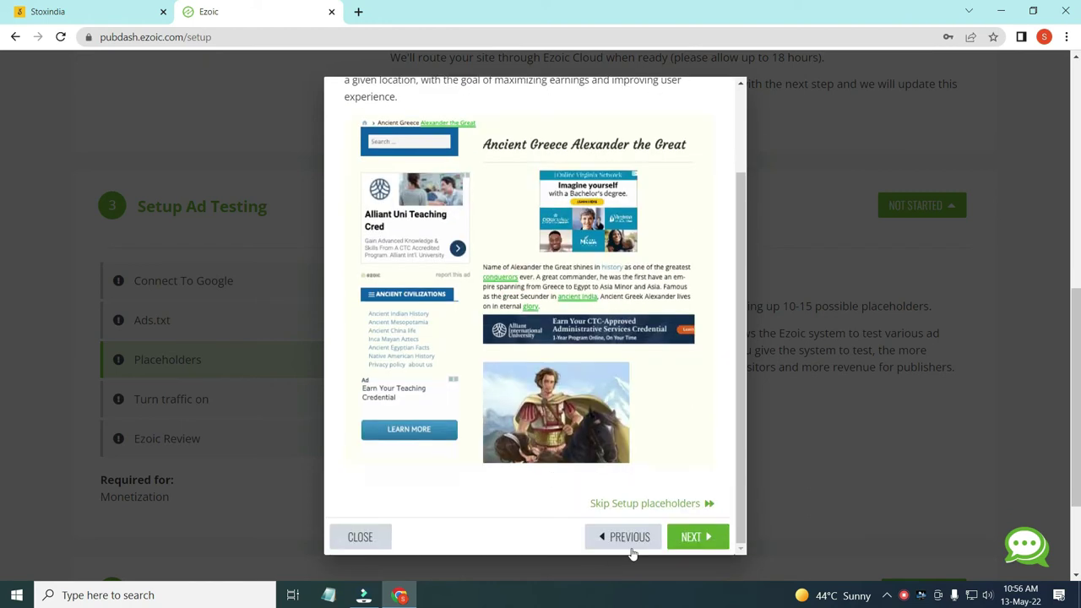
left_click(692, 540)
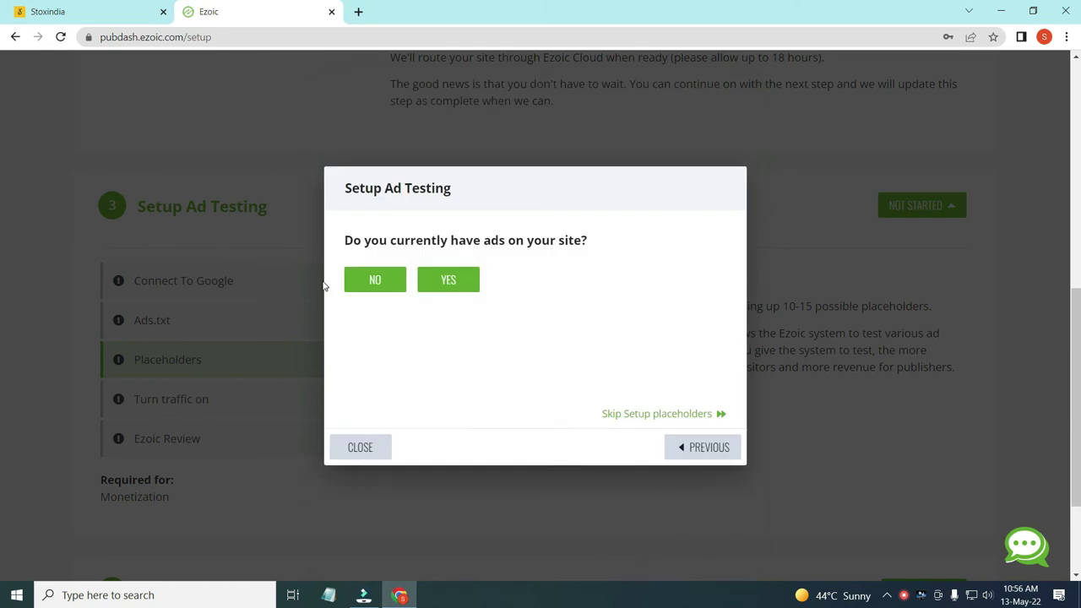
Answer Yes to having ads on the site, choose Adsense as the ad partner, and opt to exclude the existing ad code yourself.
left_click(376, 284)
left_click(447, 282)
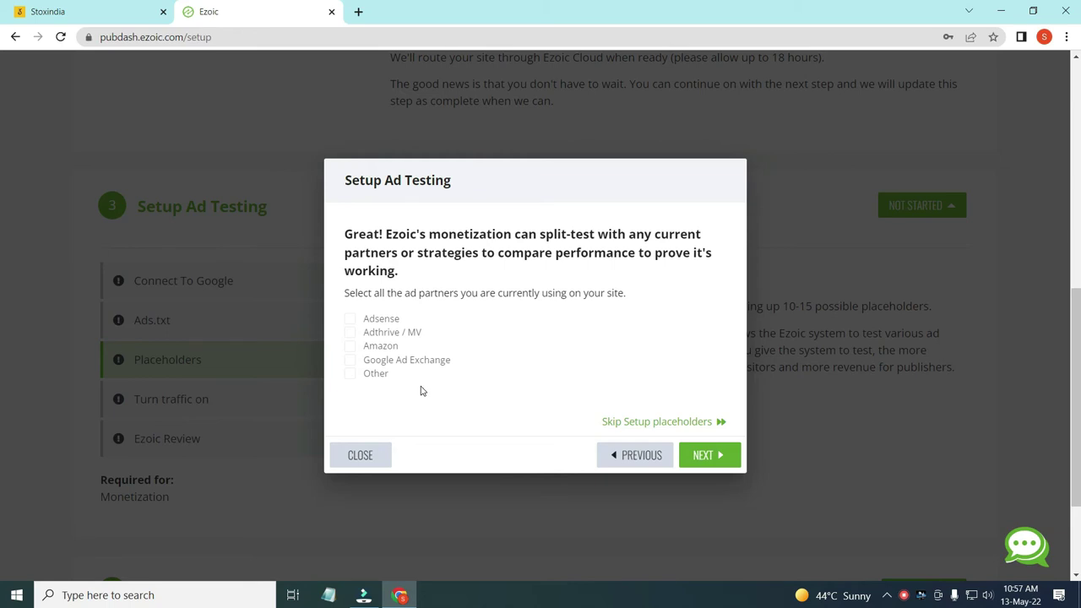
left_click(351, 321)
left_click(710, 456)
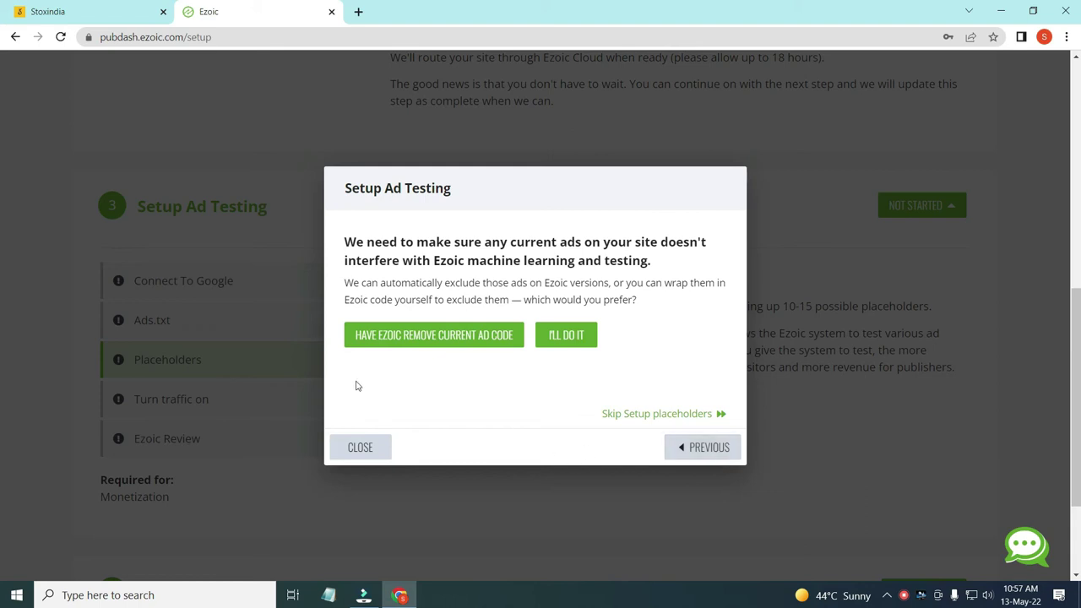
left_click(557, 338)
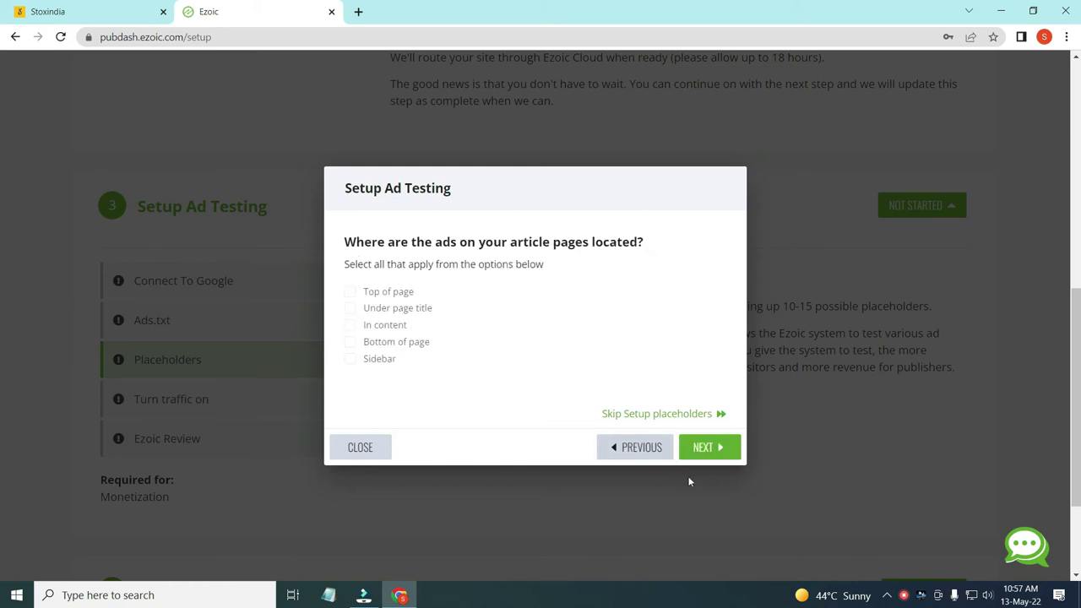
Mark the article ad locations as Top of page, Under page title, In content, Bottom of page and Sidebar, and continue.
left_click(350, 292)
left_click(349, 308)
left_click(350, 325)
left_click(349, 341)
left_click(350, 358)
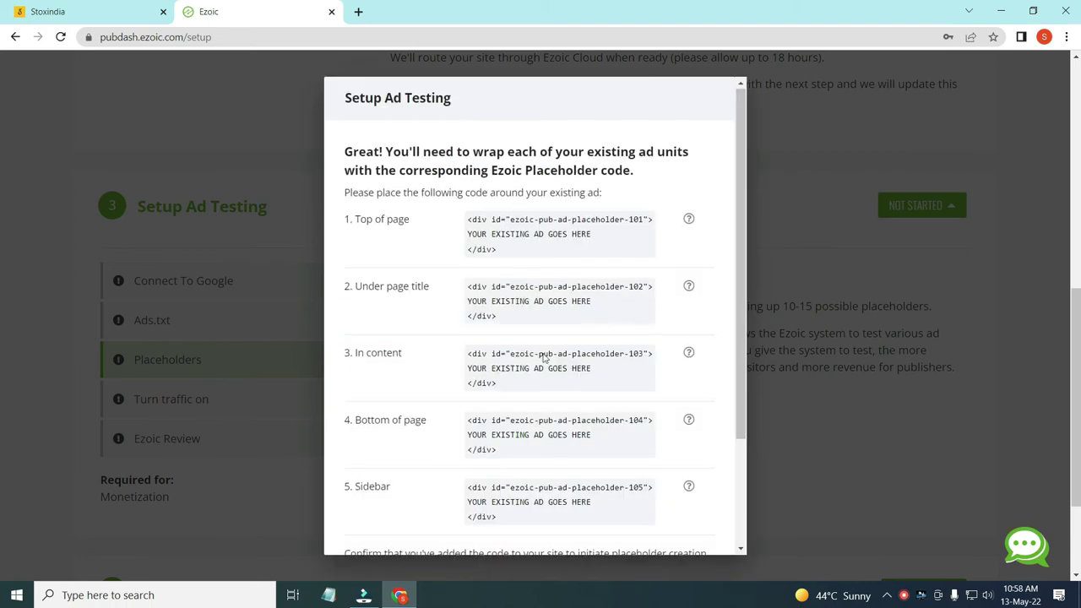
Review the placeholder wrapping codes for the five ad locations, continue to the placeholder setup methods and examine the Chrome Extension option.
scroll(563, 391, "down", 2)
scroll(566, 397, "down", 2)
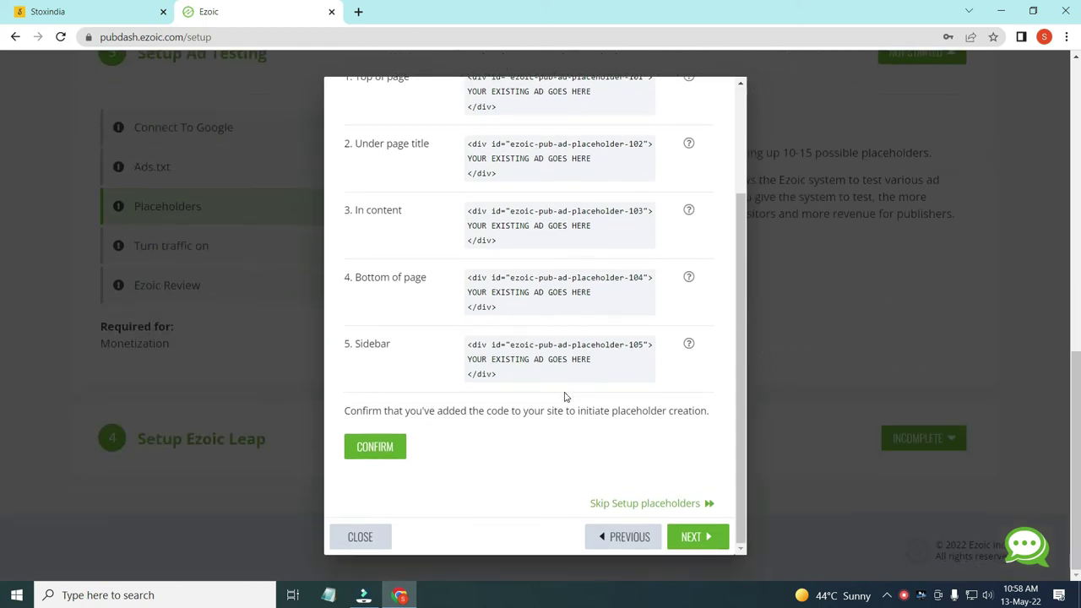
scroll(566, 397, "up", 3)
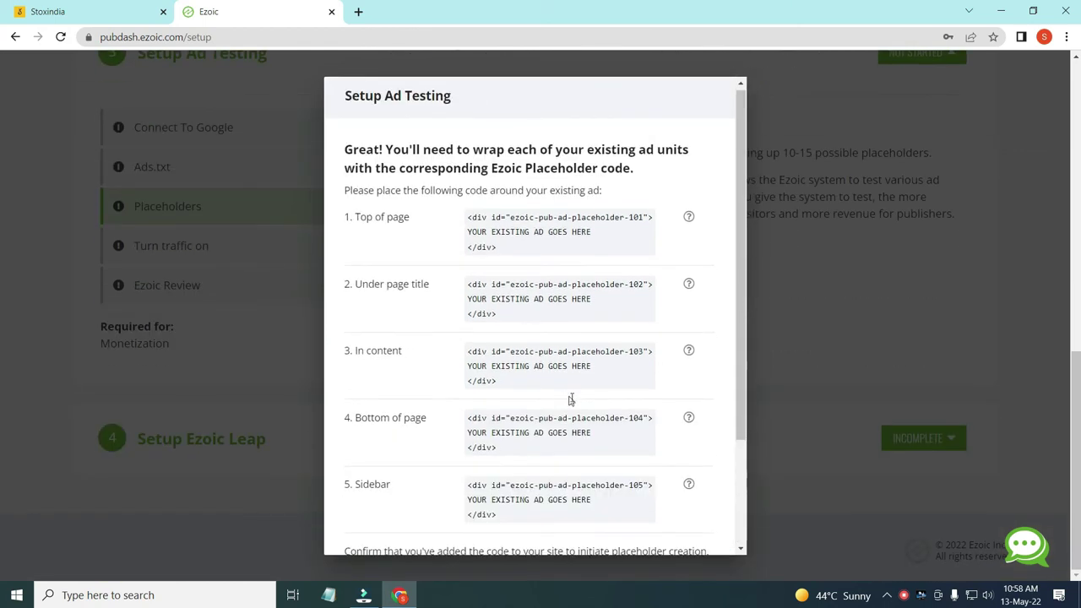
scroll(567, 397, "down", 3)
left_click(703, 537)
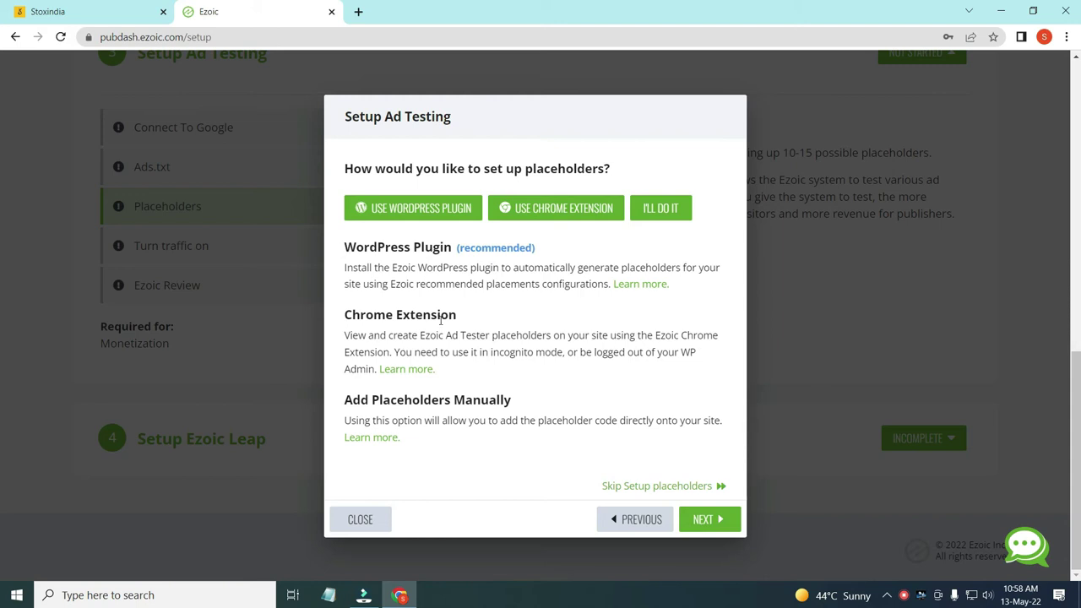
left_click_drag(466, 316, 352, 314)
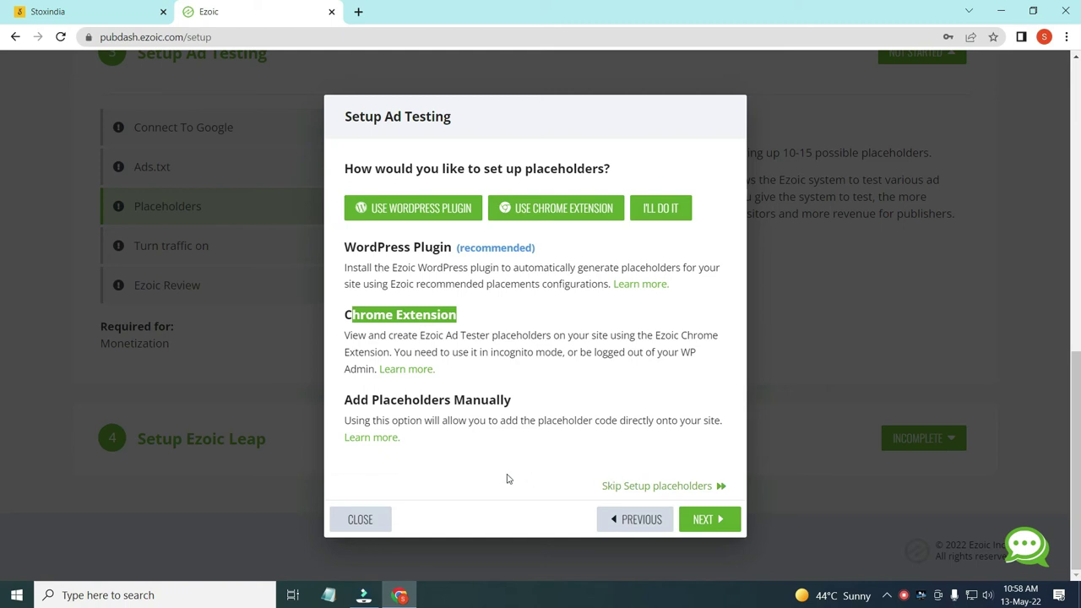
Continue past the placeholder setup methods and close the Setup Ad Testing dialog.
left_click(733, 521)
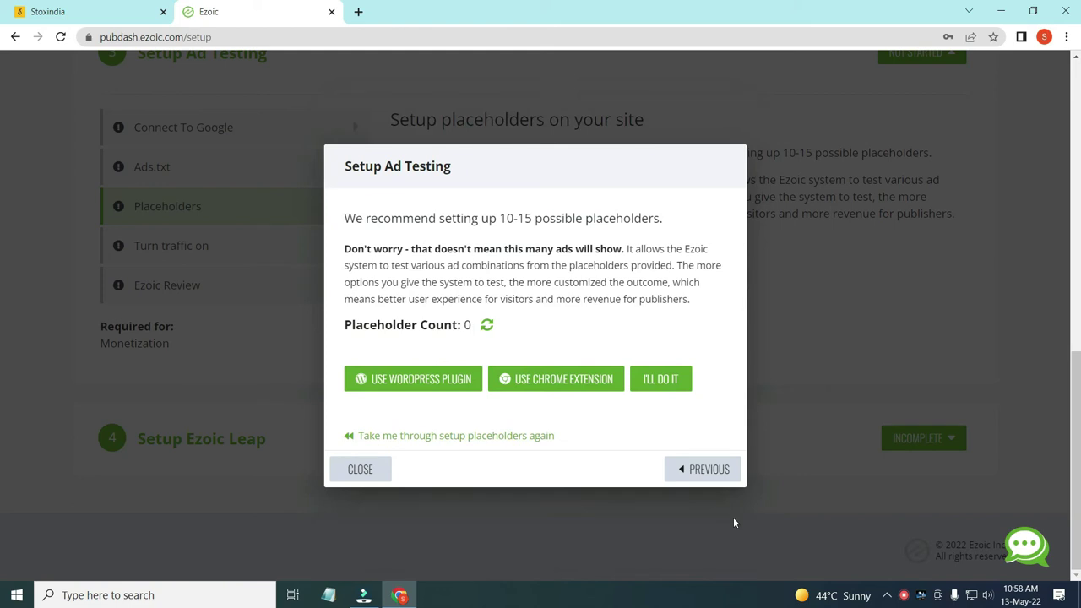
left_click(364, 472)
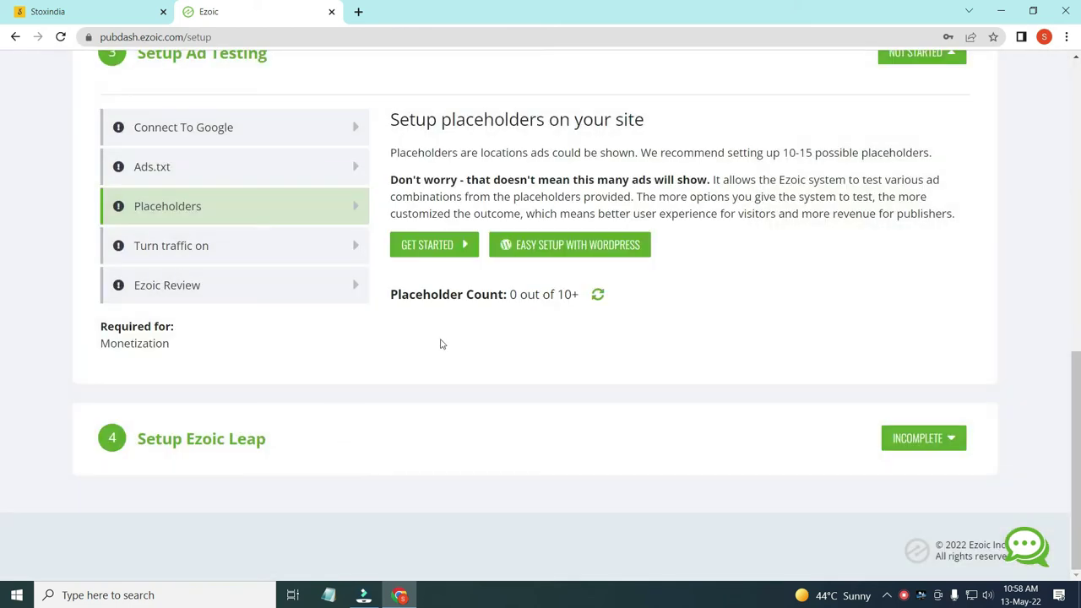
scroll(447, 344, "up", 10)
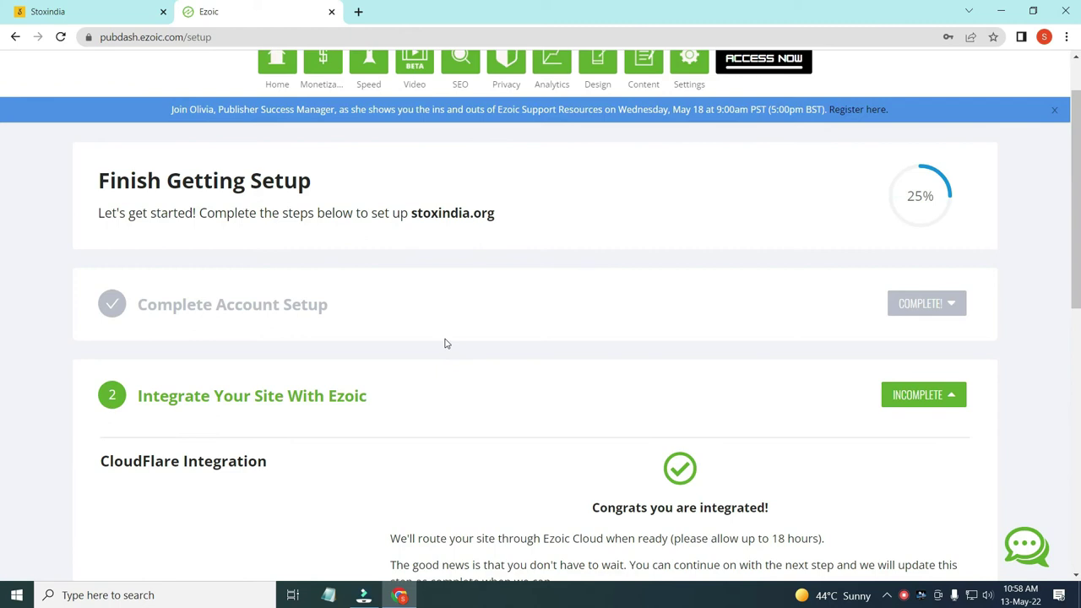
scroll(447, 344, "down", 10)
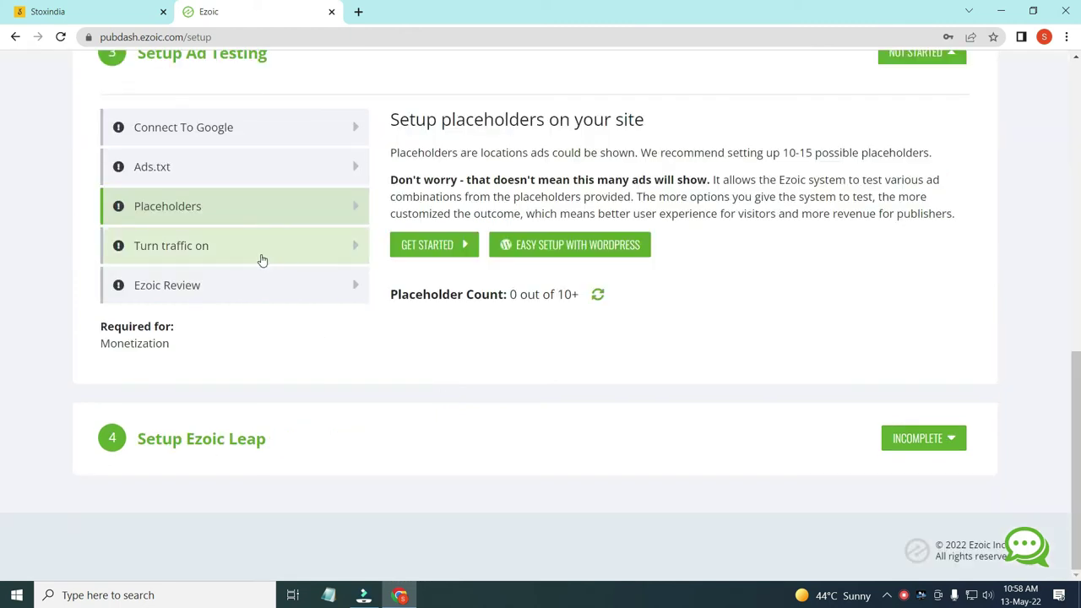
Turn on Ezoic traffic for Desktop, Tablet and Mobile at 90% each, save it, and check the Ezoic Review status.
left_click(262, 260)
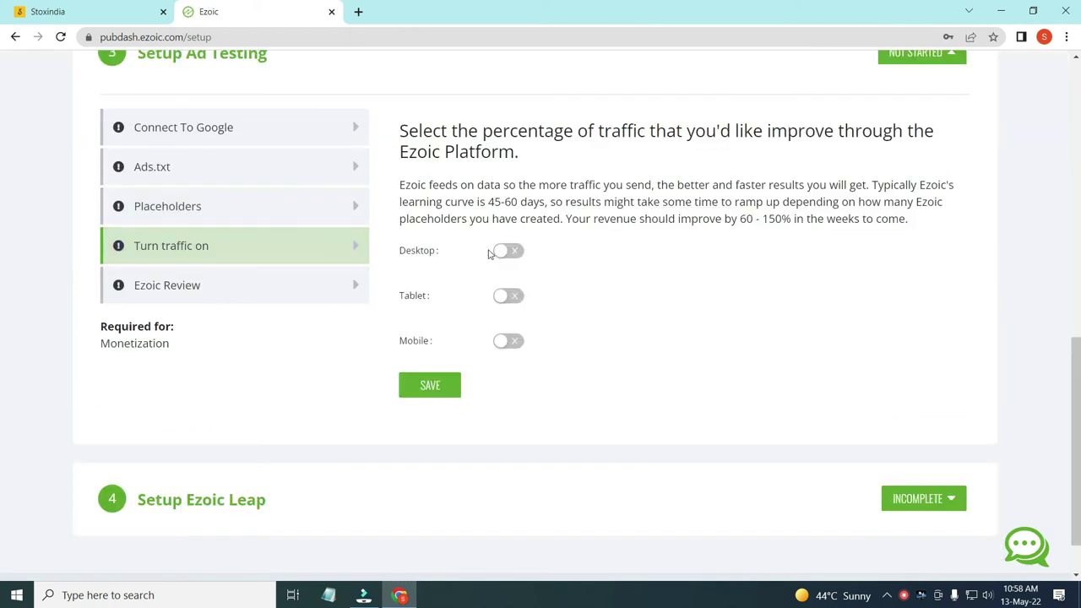
left_click(506, 251)
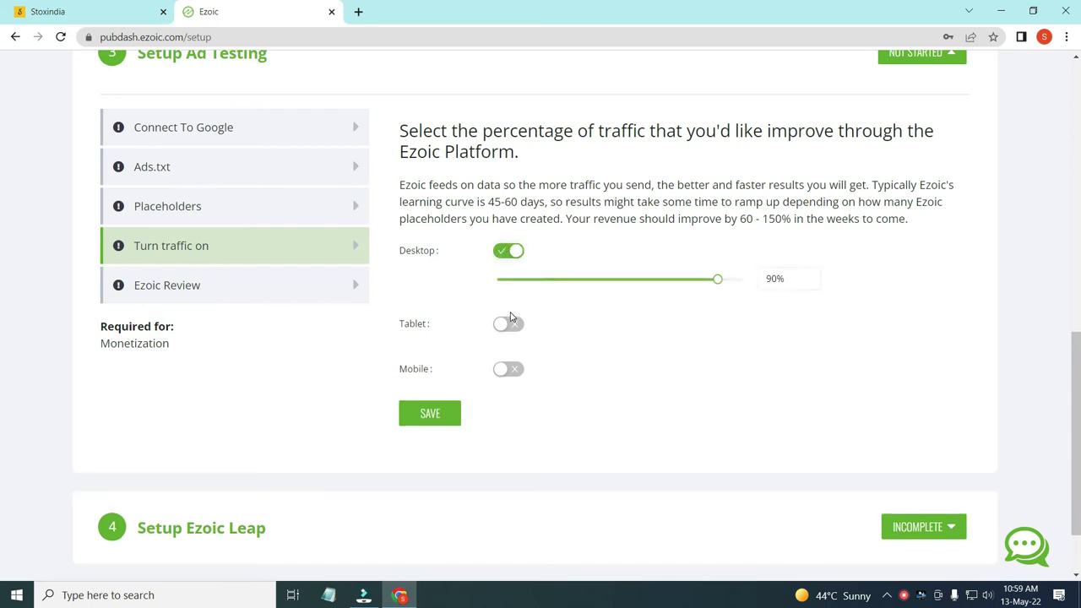
left_click(509, 326)
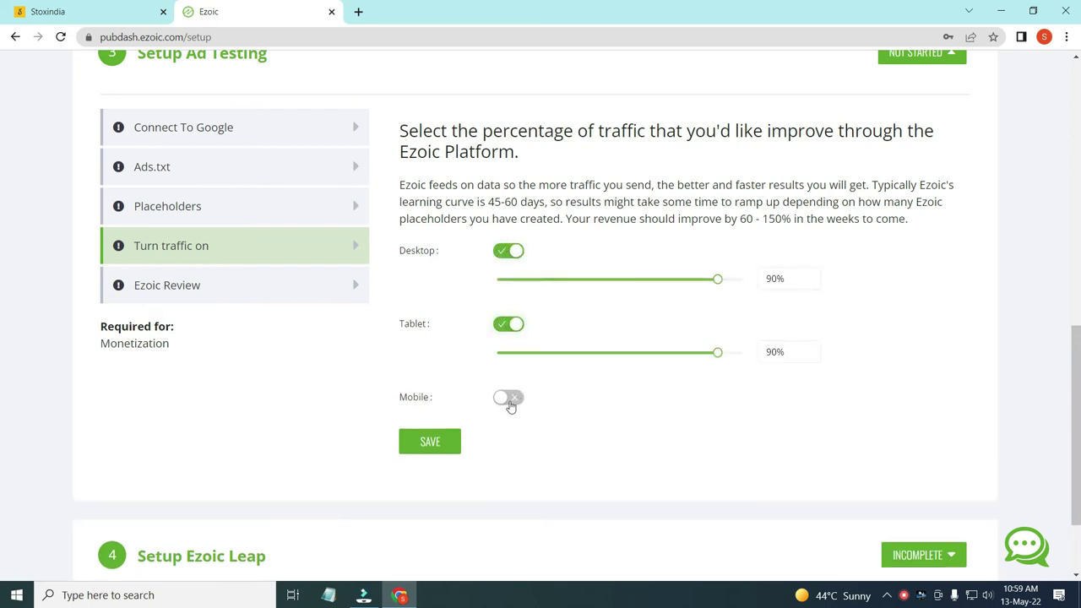
left_click(508, 402)
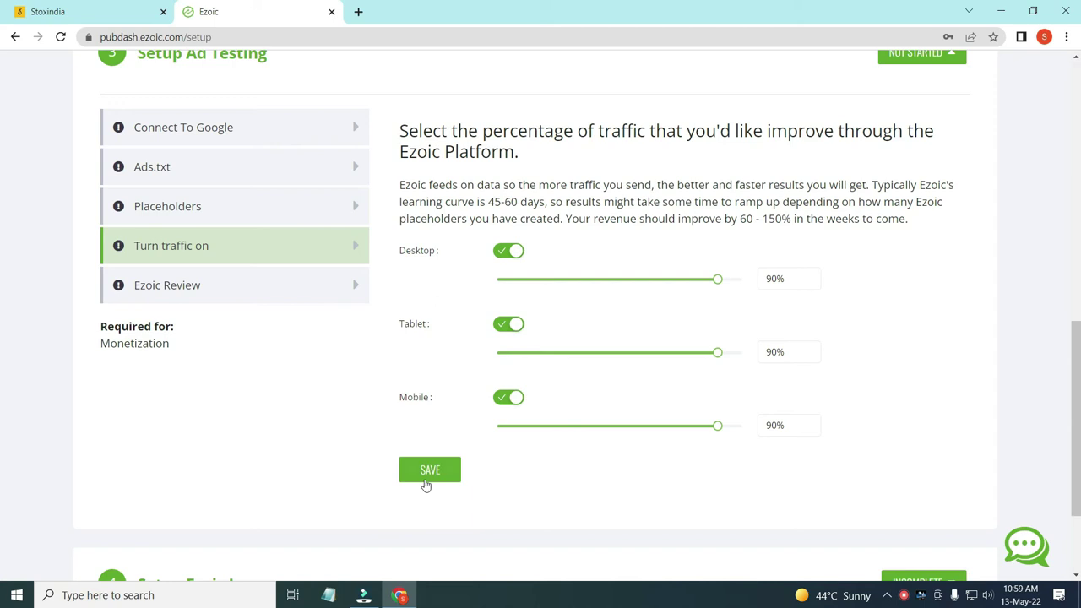
left_click(432, 479)
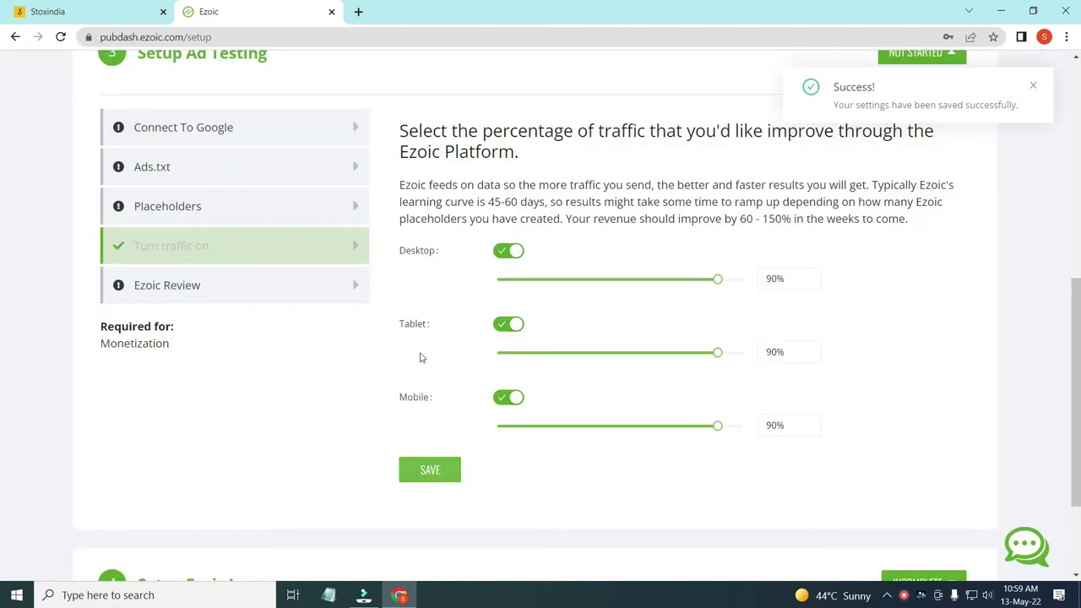
left_click(247, 297)
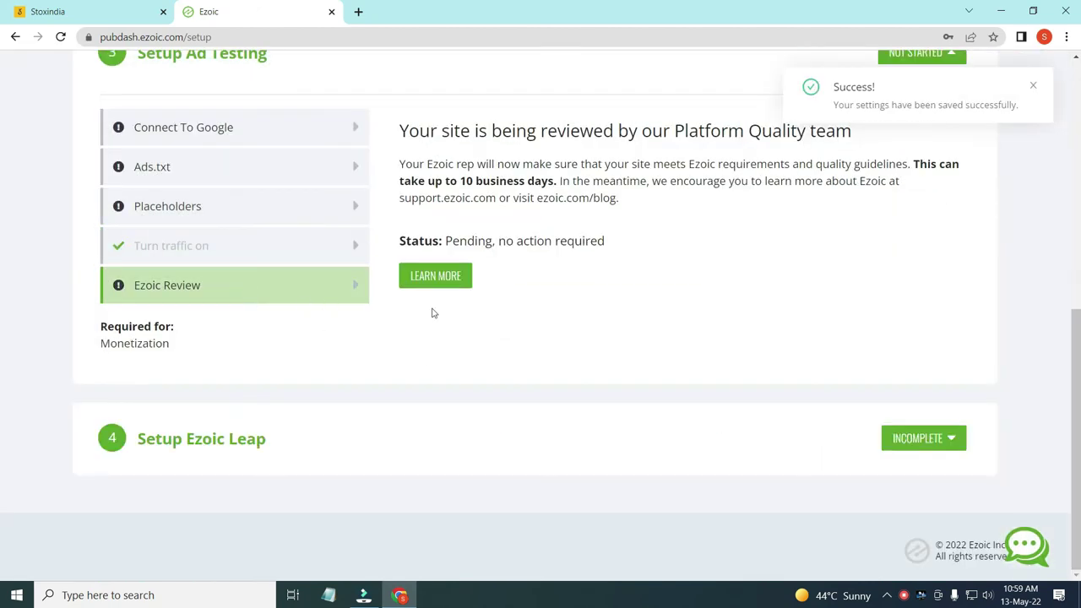
scroll(431, 313, "up", 3)
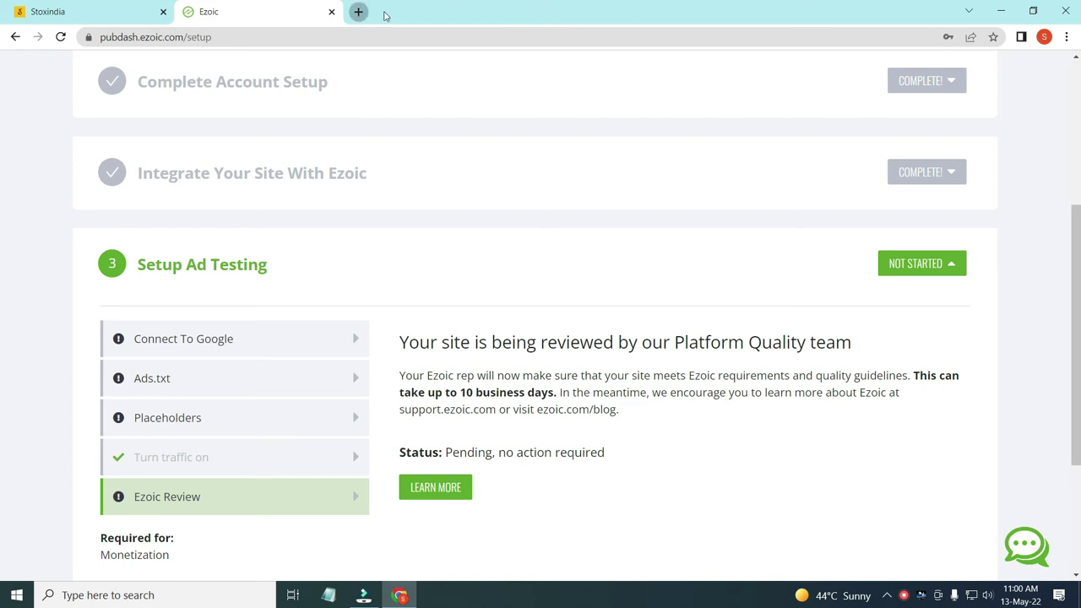
Open informise.com in a new browser tab, examine where ads appear on its homepage, and dismiss the floating ad.
left_click(384, 13)
type("informise.com")
key("Return")
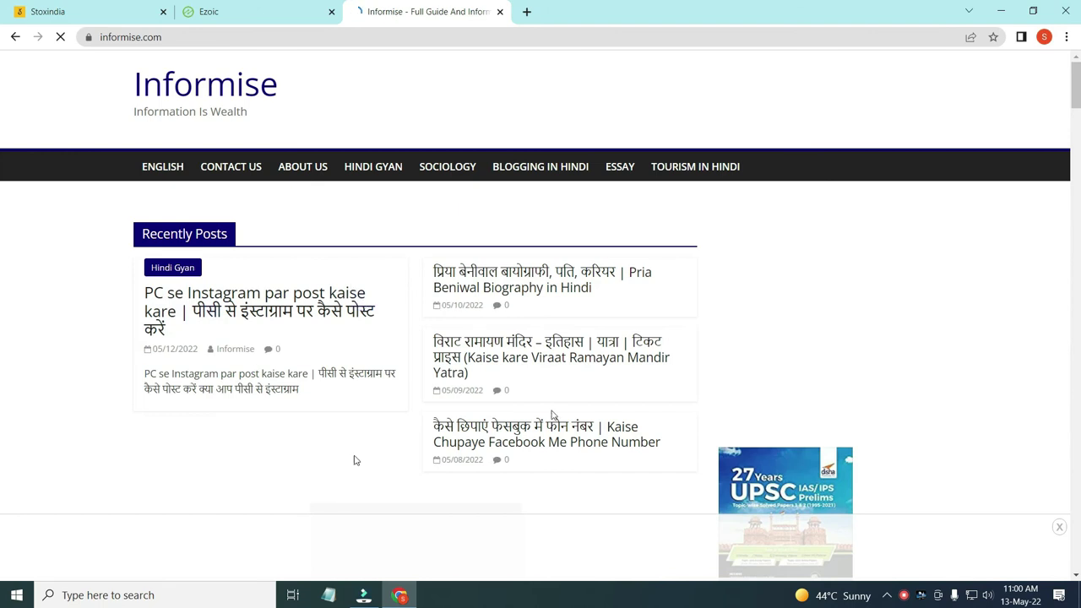
scroll(355, 461, "down", 5)
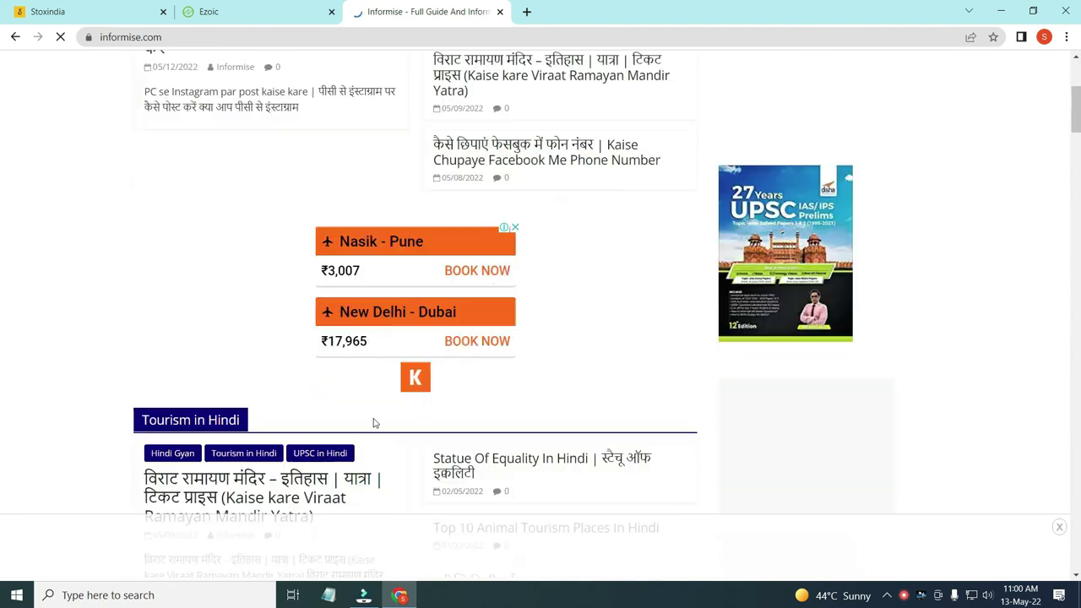
scroll(442, 425, "down", 6)
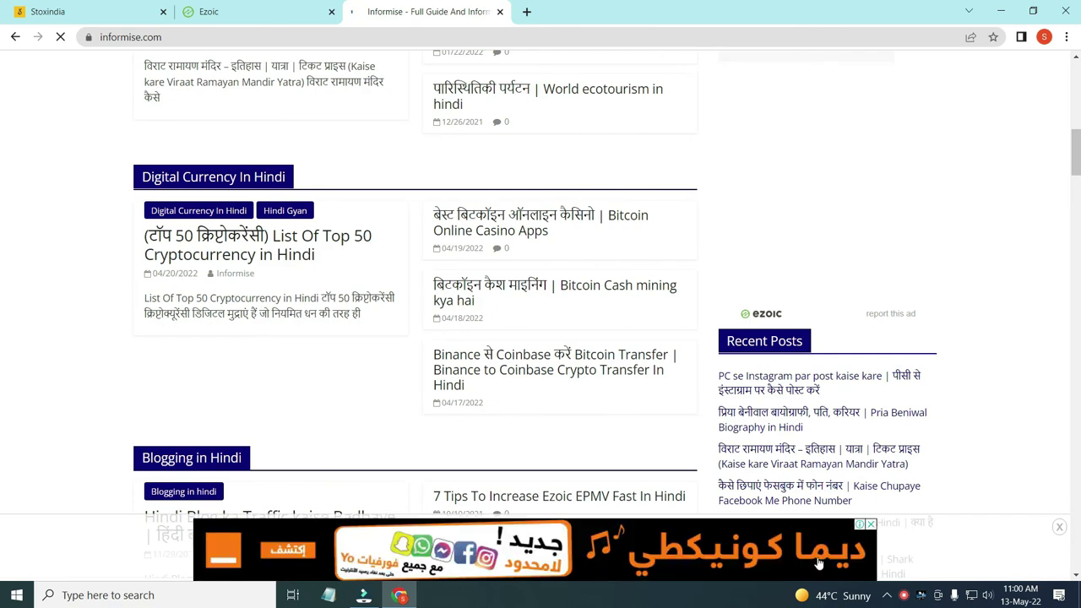
left_click(1060, 527)
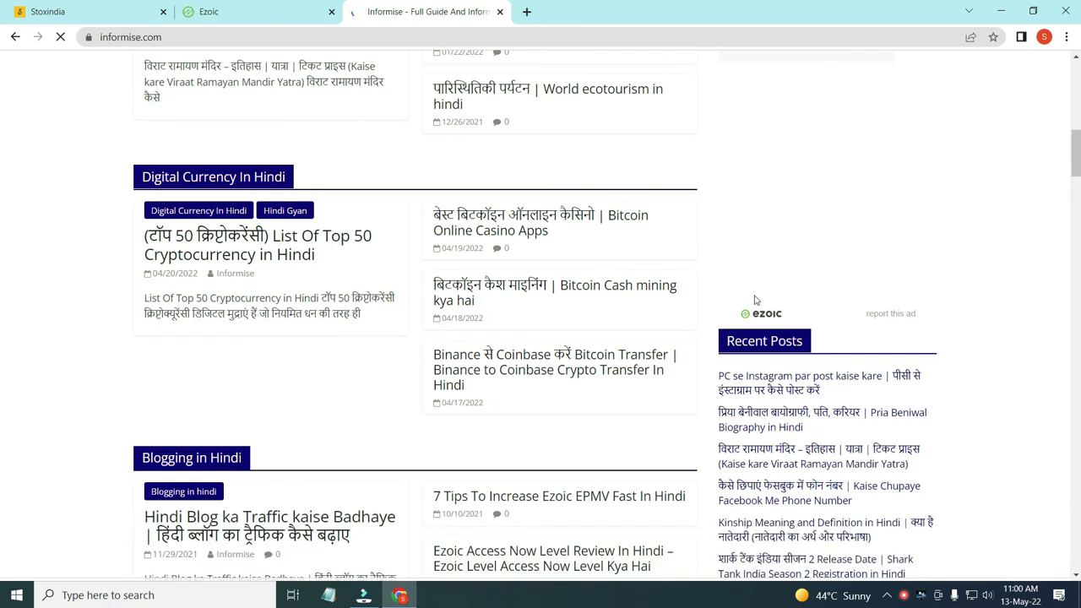
scroll(454, 193, "up", 3)
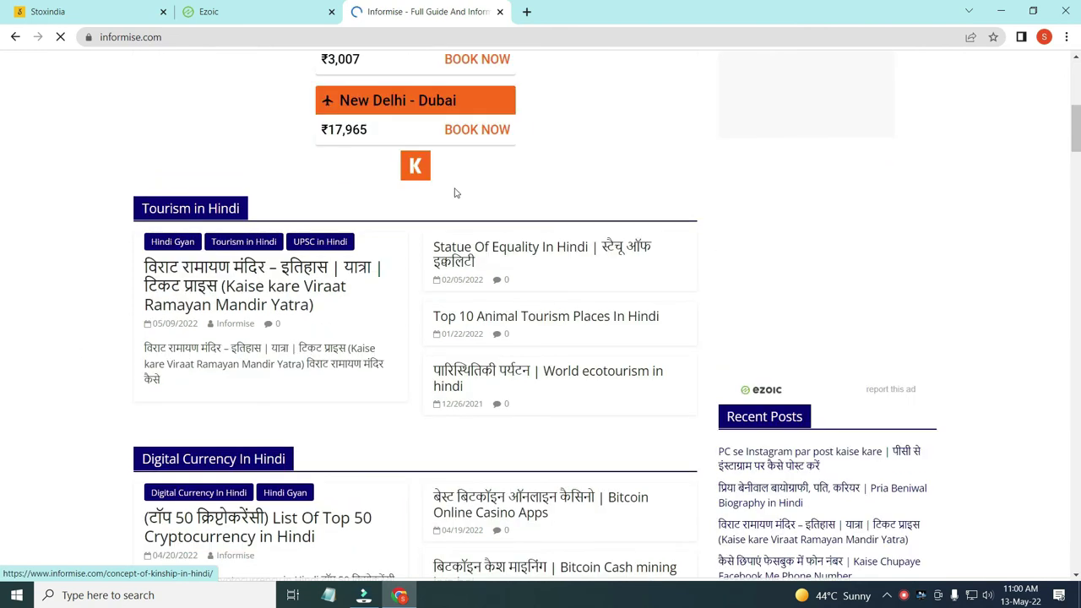
scroll(345, 425, "up", 6)
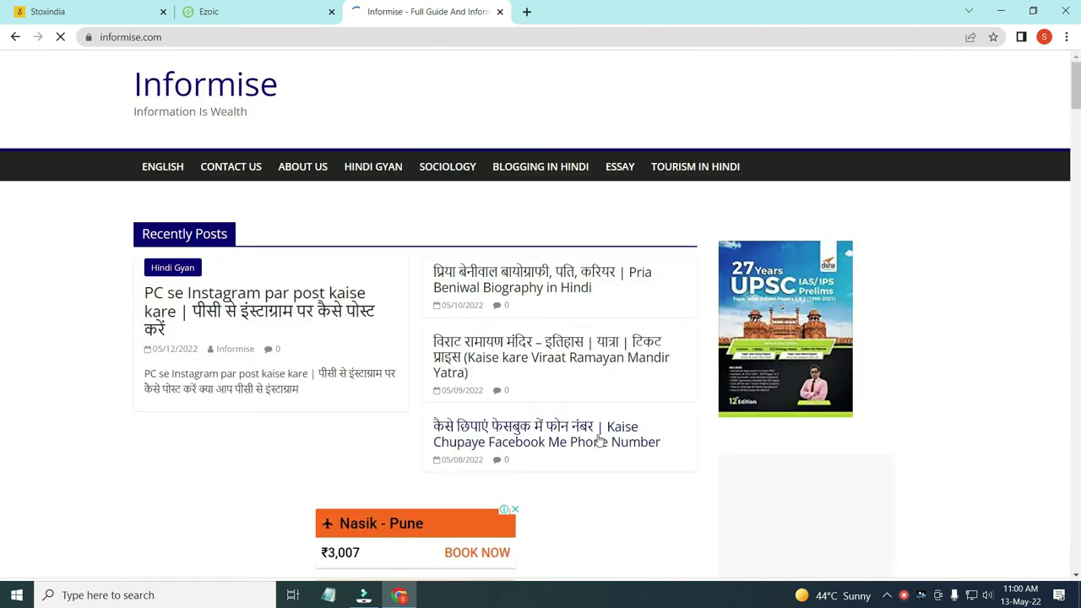
scroll(380, 449, "down", 1)
scroll(379, 448, "down", 15)
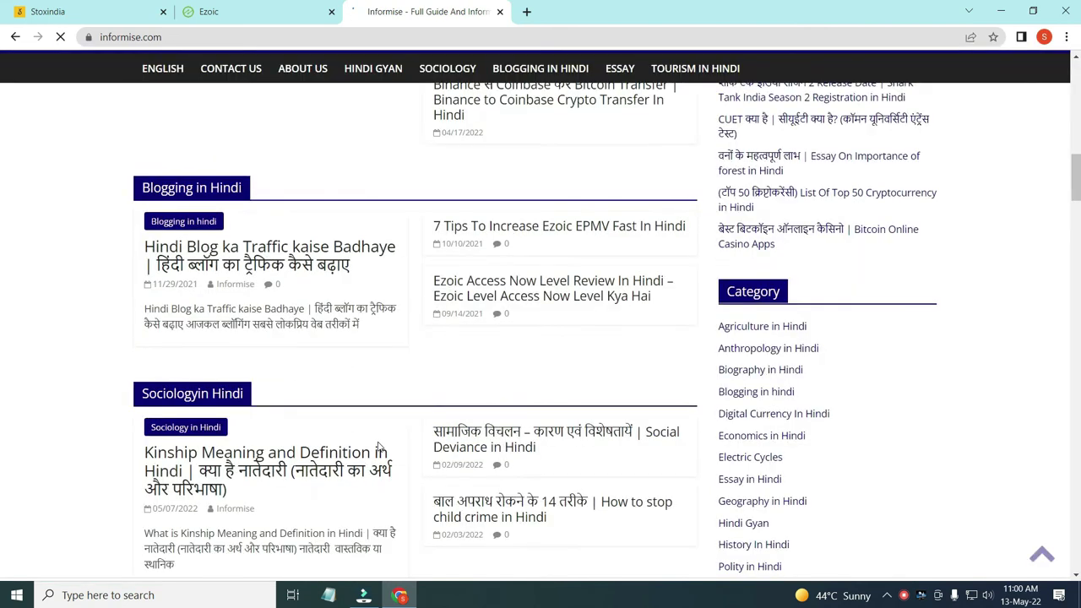
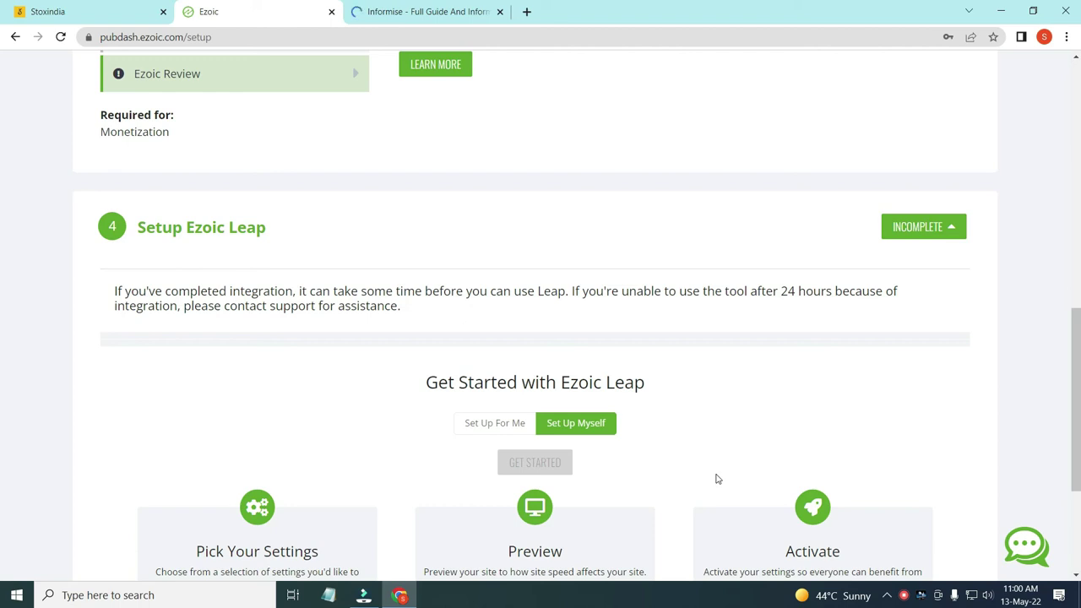
Choose the Set Up For Me option for Ezoic Leap and review how that setup proceeds.
scroll(510, 531, "down", 3)
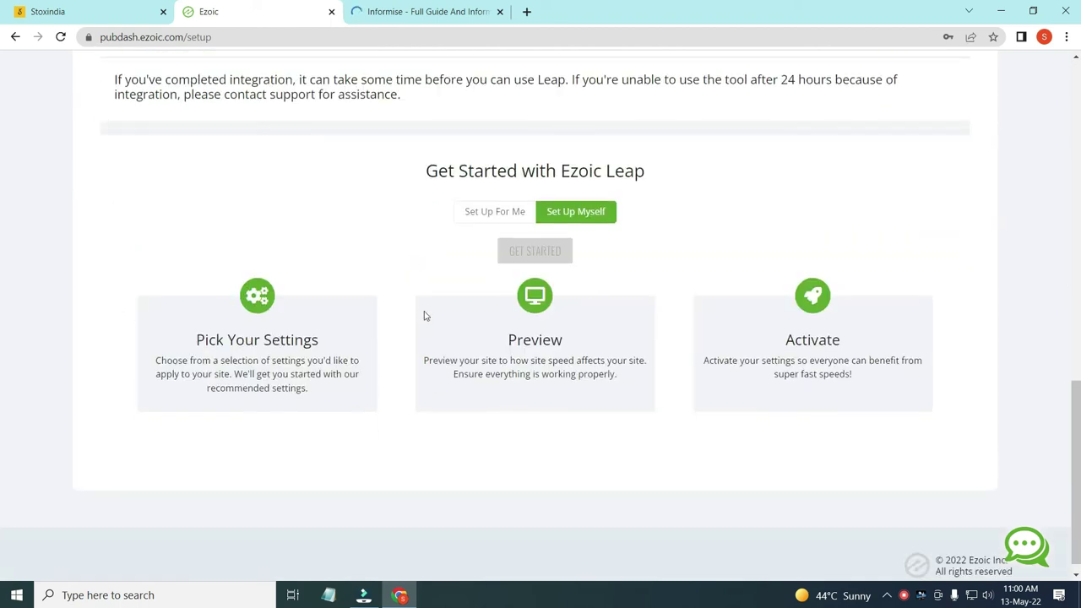
left_click(486, 217)
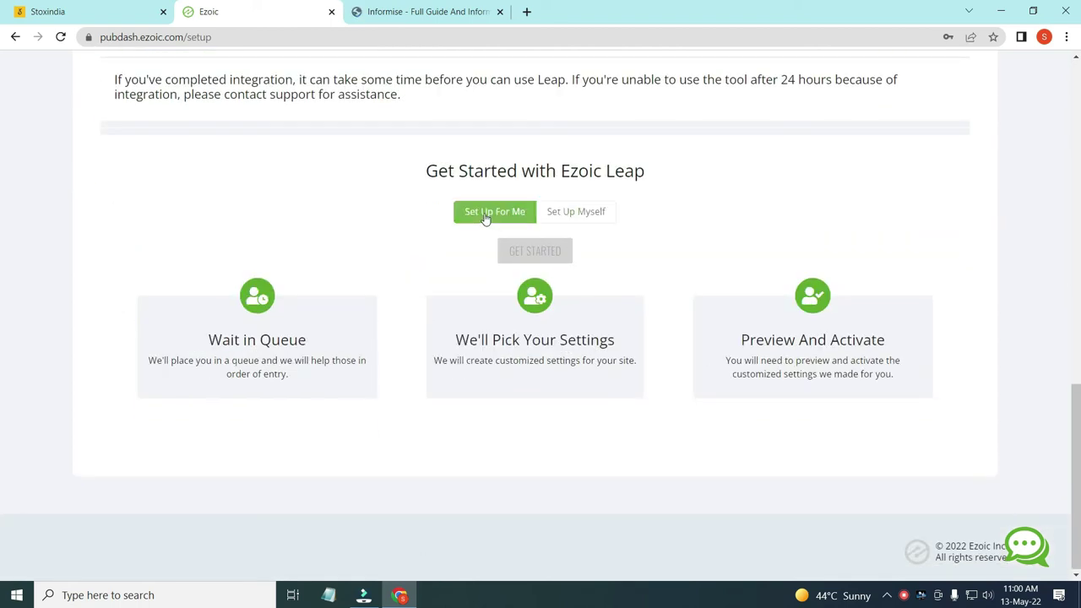
scroll(540, 288, "up", 2)
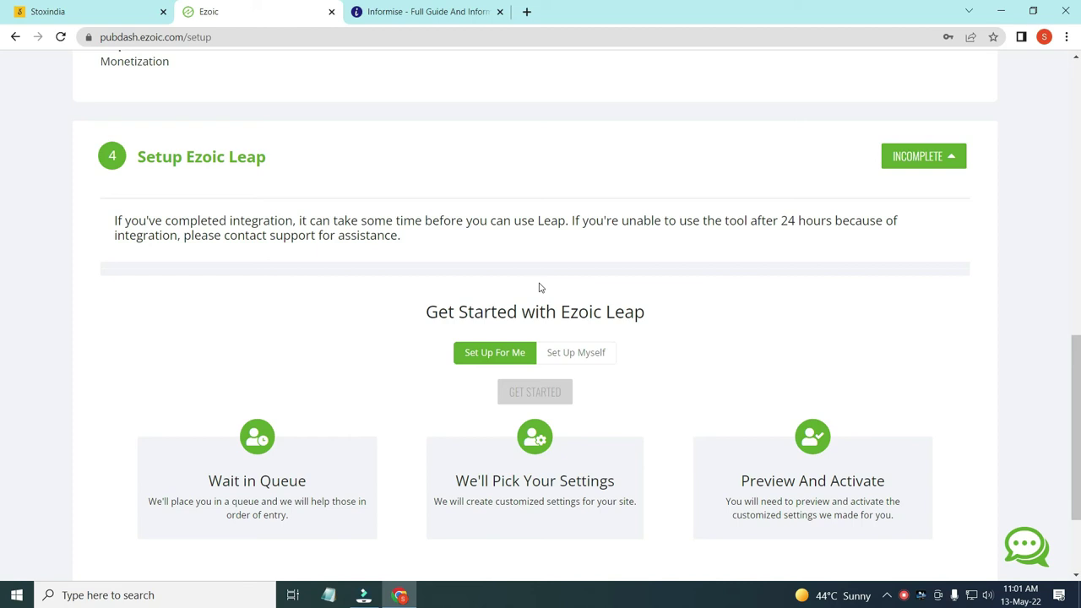
scroll(569, 411, "up", 3)
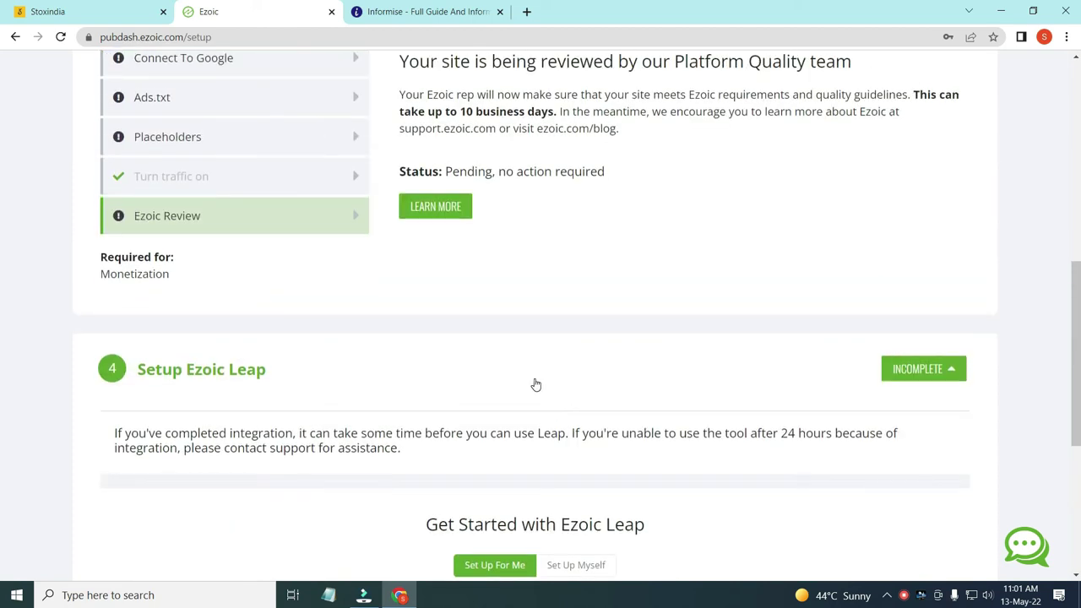
Open the Access Now course from the Ezoic home page and play its welcome video with the sound muted.
scroll(536, 383, "up", 8)
mouse_move(418, 603)
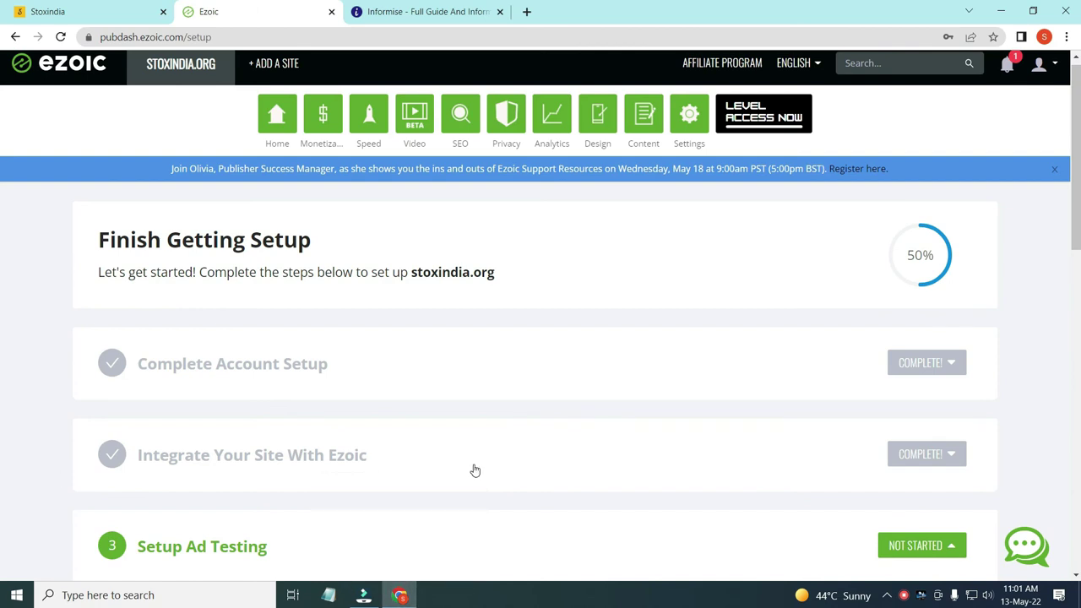
left_click(268, 120)
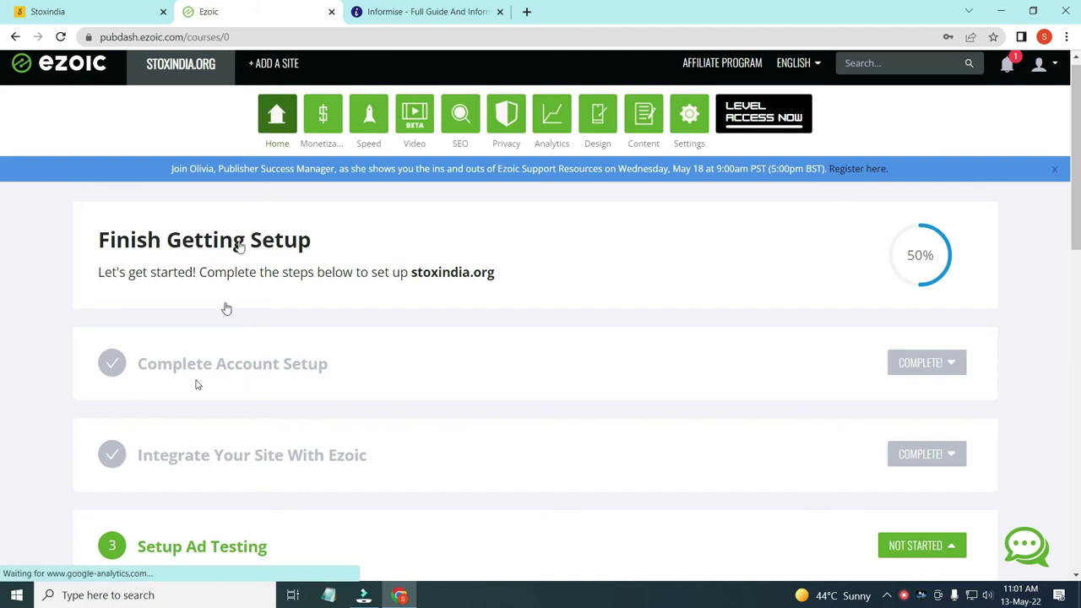
scroll(427, 346, "down", 1)
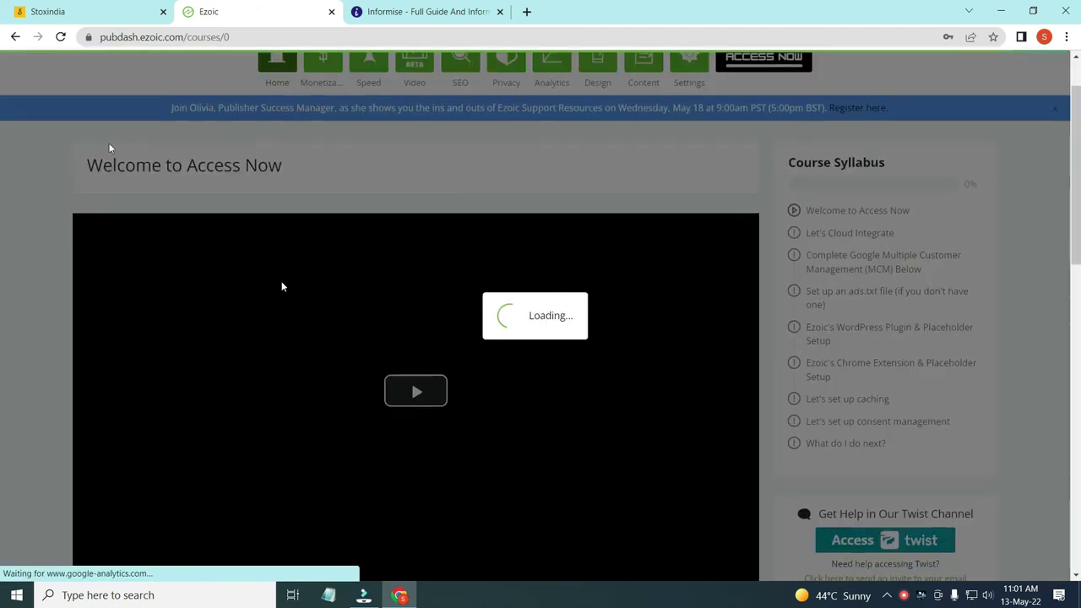
scroll(369, 353, "down", 1)
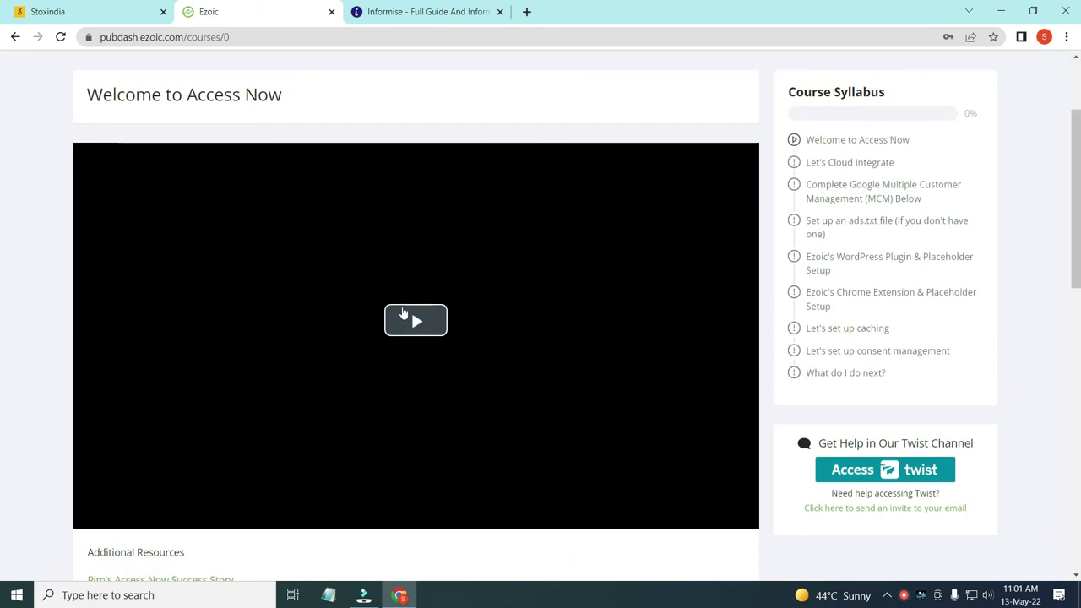
left_click(418, 325)
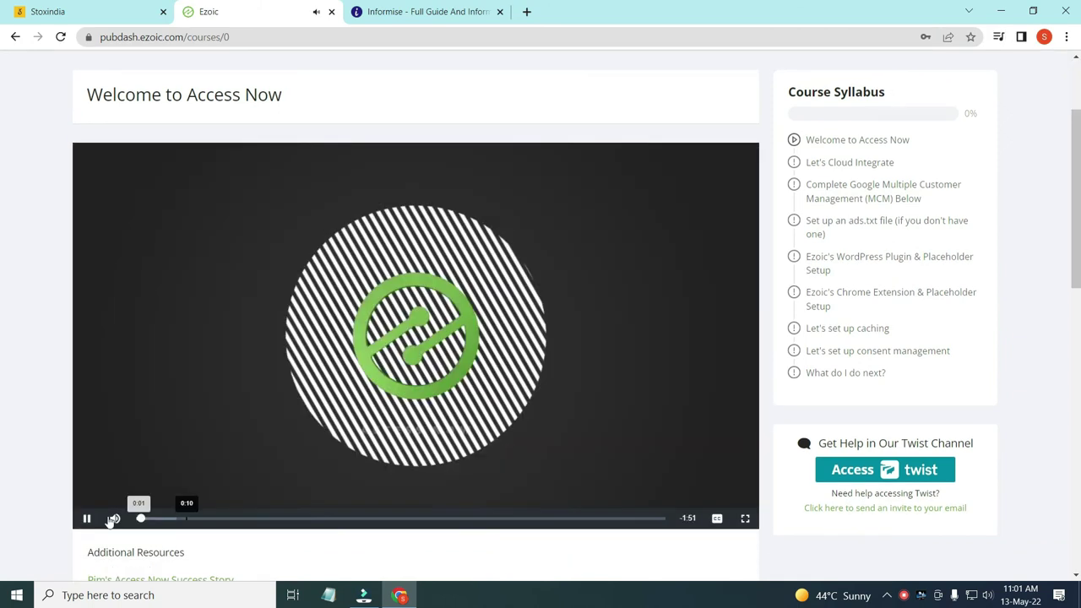
left_click(113, 519)
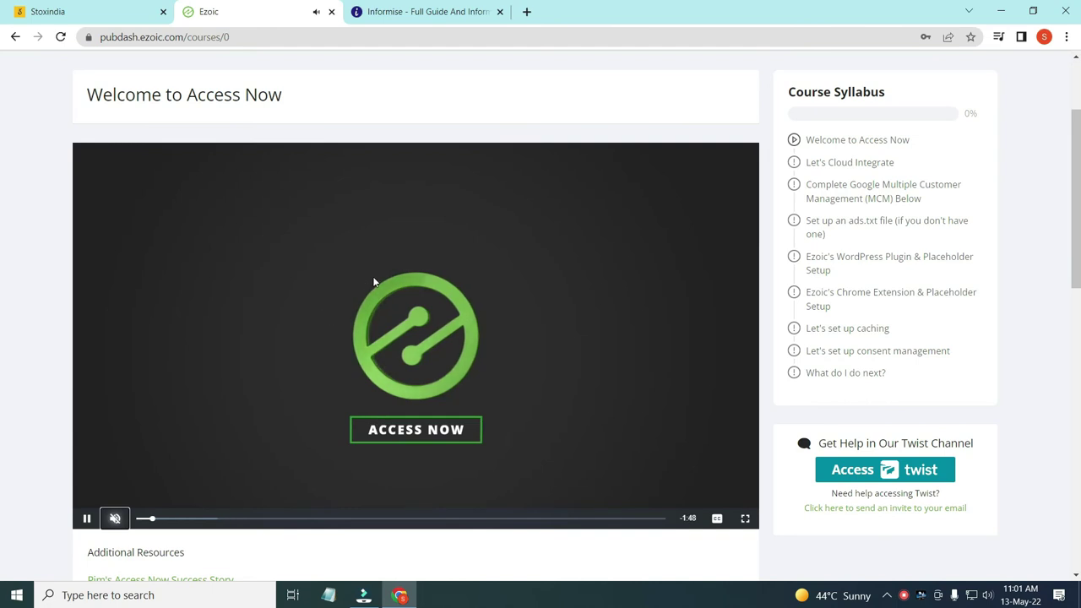
Examine the questions in the course's Entry Survey, including the answer choices for how long you have been a publisher.
scroll(380, 277, "down", 7)
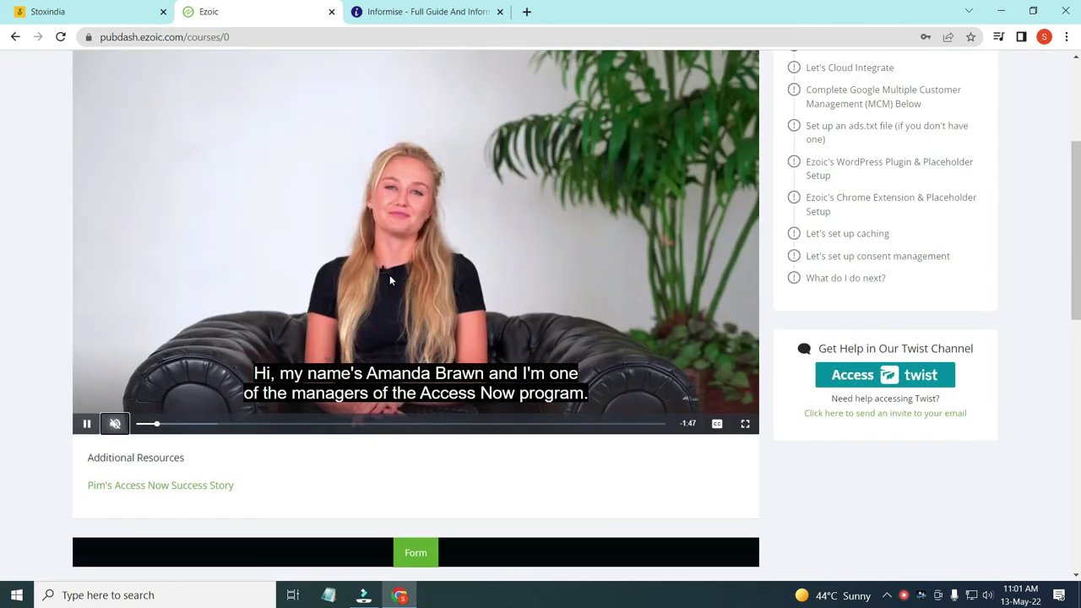
scroll(380, 253, "down", 2)
scroll(384, 278, "up", 3)
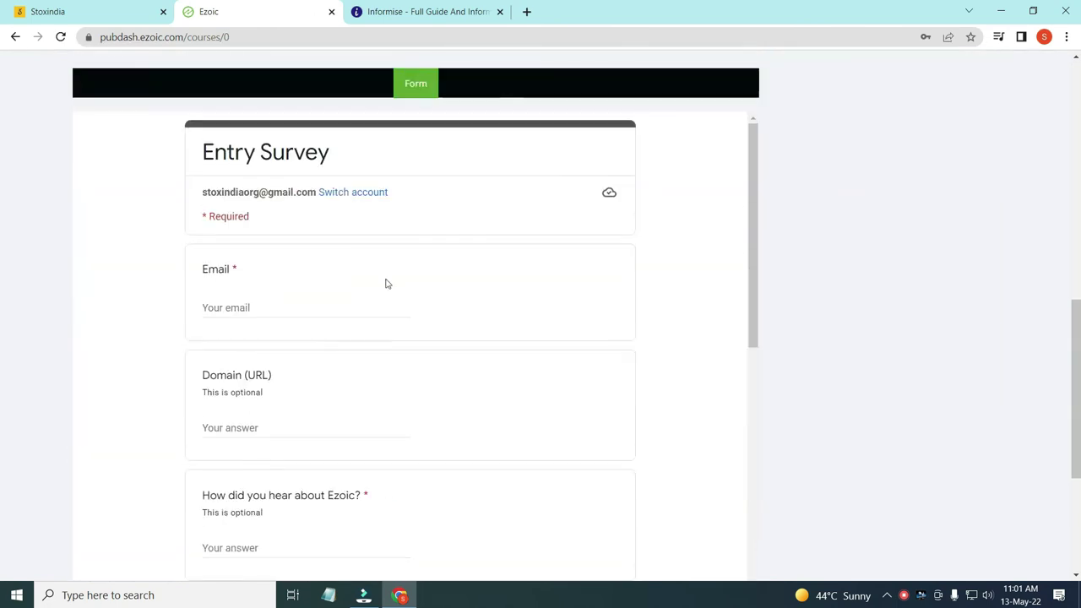
scroll(279, 443, "down", 1)
scroll(283, 436, "down", 1)
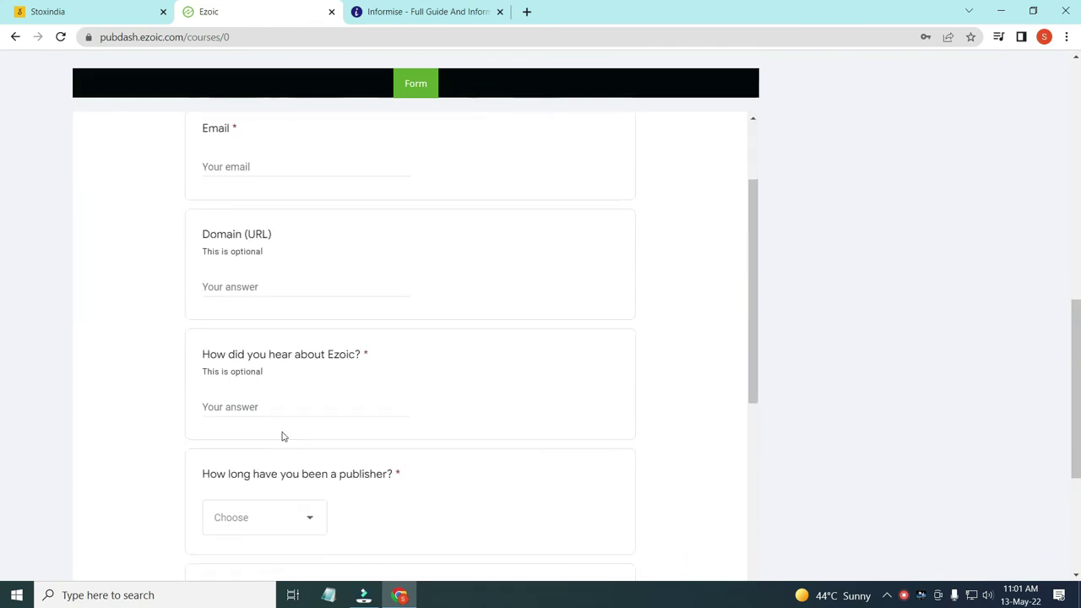
scroll(278, 400, "down", 1)
left_click(262, 377)
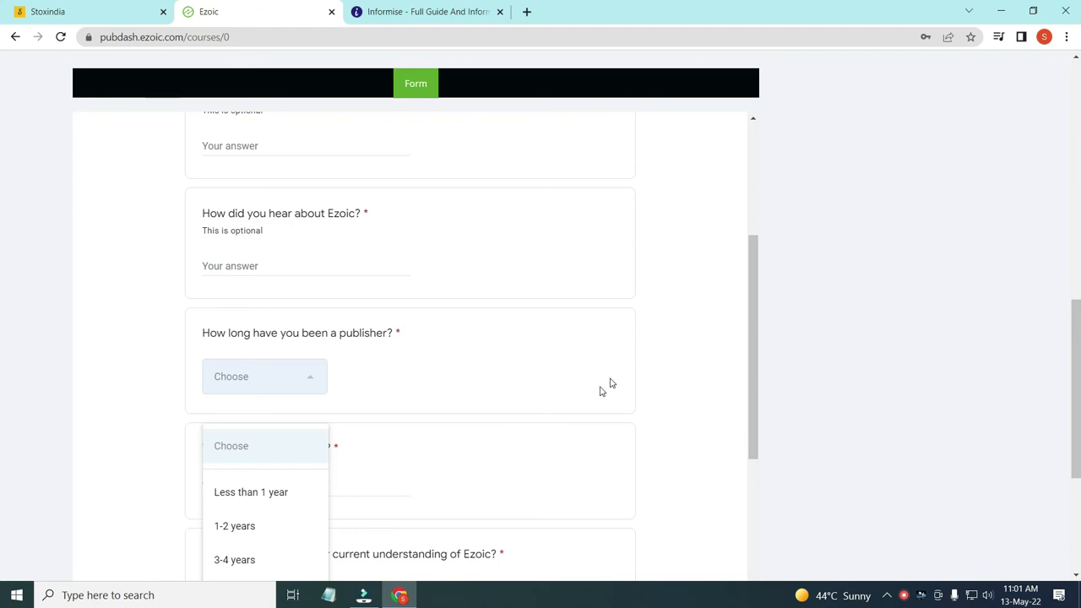
left_click(120, 333)
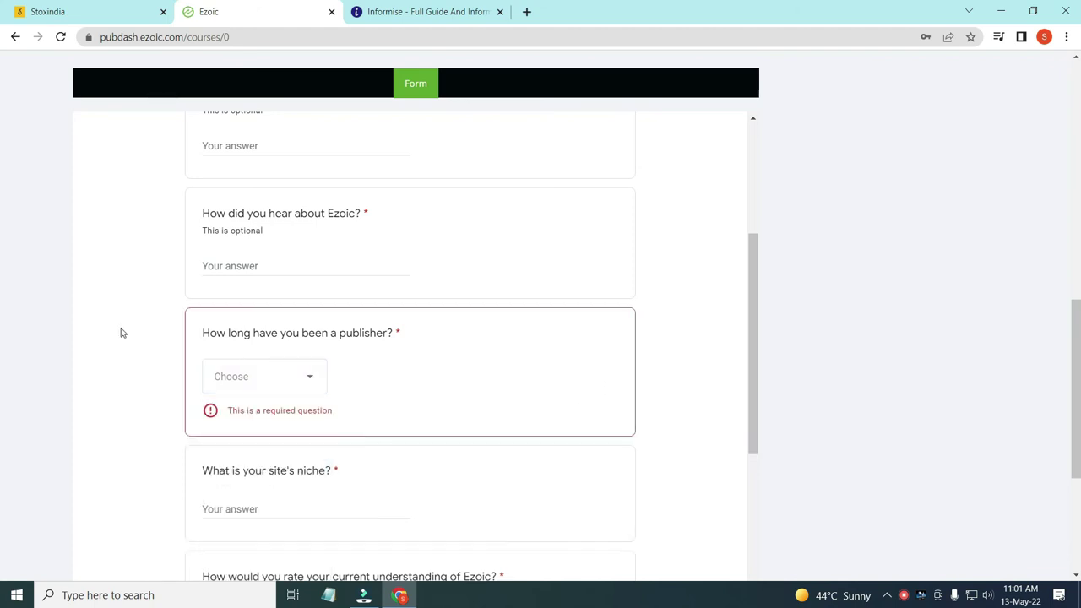
scroll(220, 458, "down", 1)
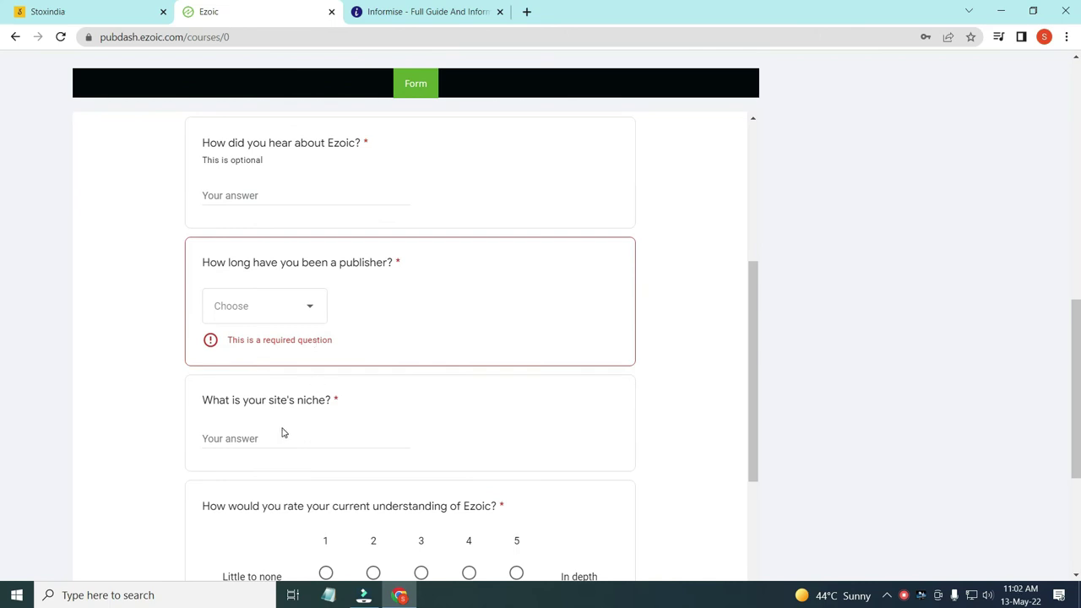
Examine the Entry Survey's remaining questions about the site's niche, the impression of Ezoic and what you hope to accomplish with it.
scroll(295, 433, "down", 5)
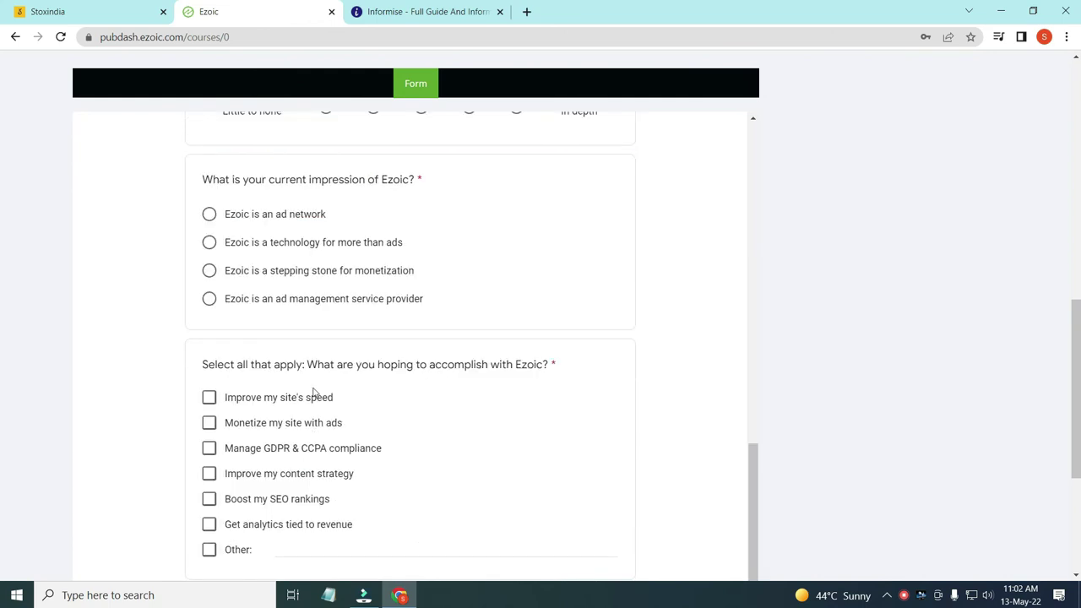
scroll(475, 218, "down", 3)
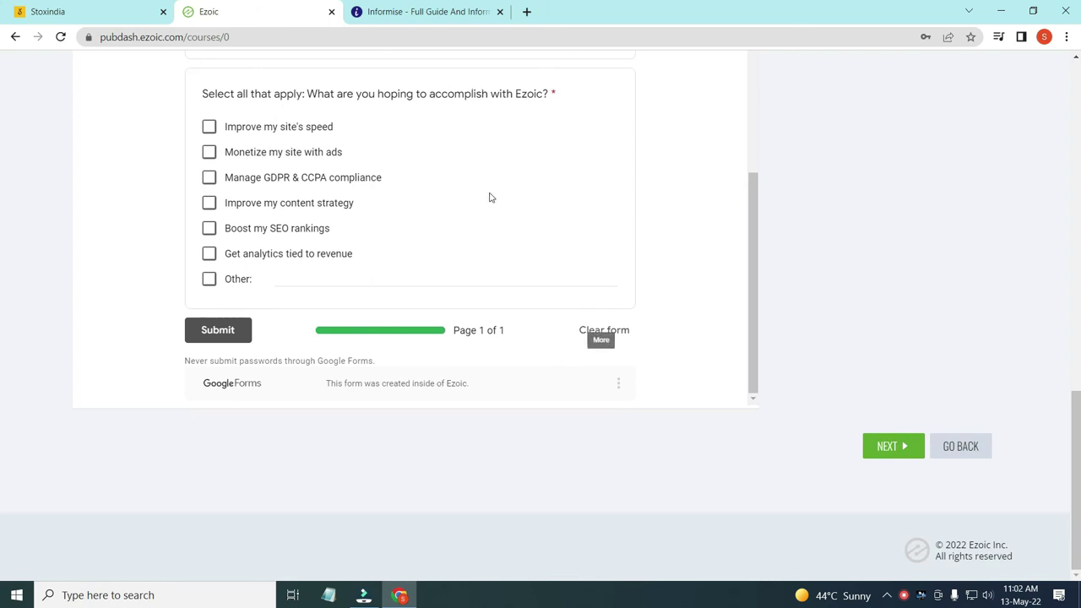
scroll(490, 197, "up", 10)
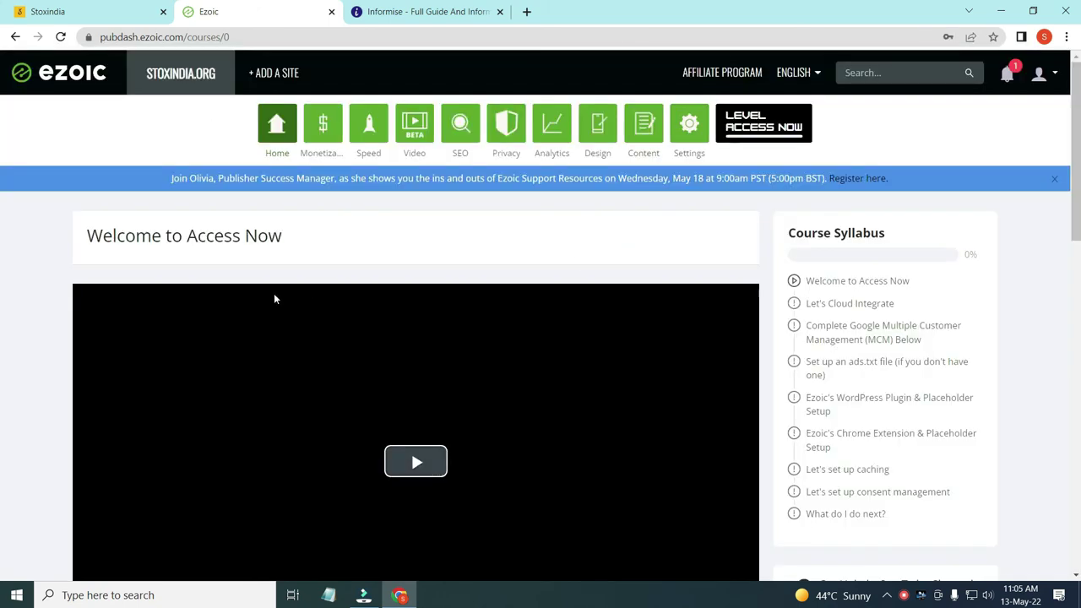
Check the submitted Entry Survey in the Welcome to Access Now lesson and advance to the Let's Cloud Integrate lesson.
scroll(279, 296, "down", 8)
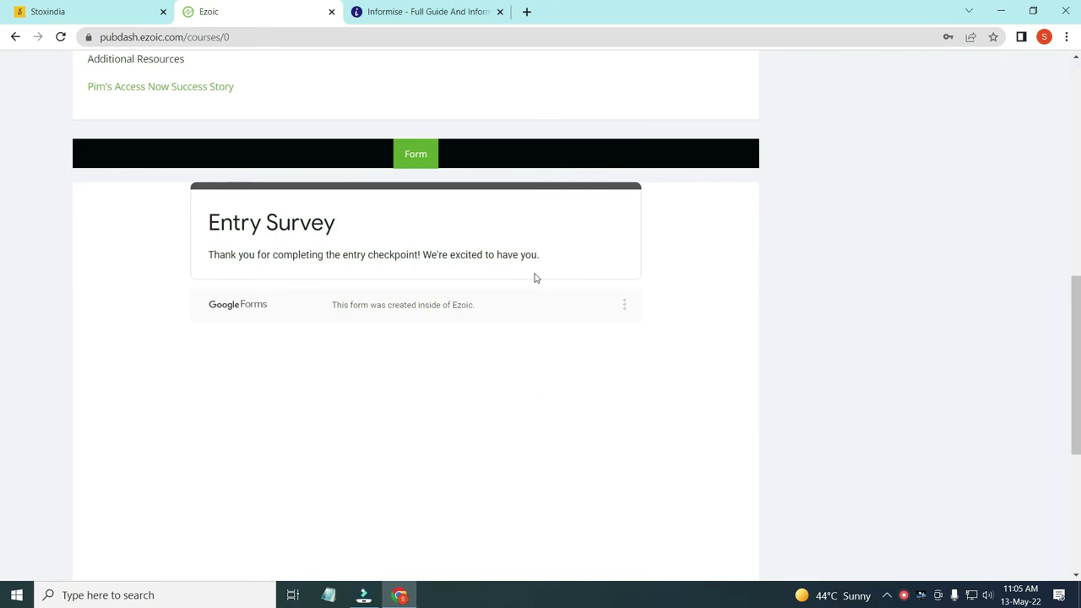
scroll(714, 380, "down", 5)
scroll(714, 379, "up", 15)
scroll(715, 388, "down", 10)
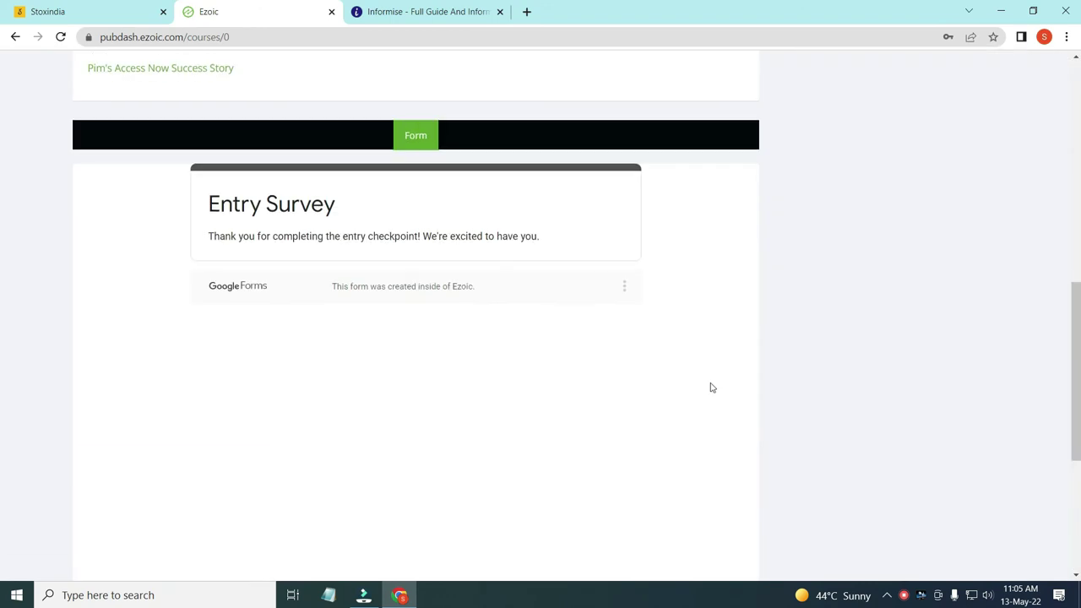
left_click(894, 445)
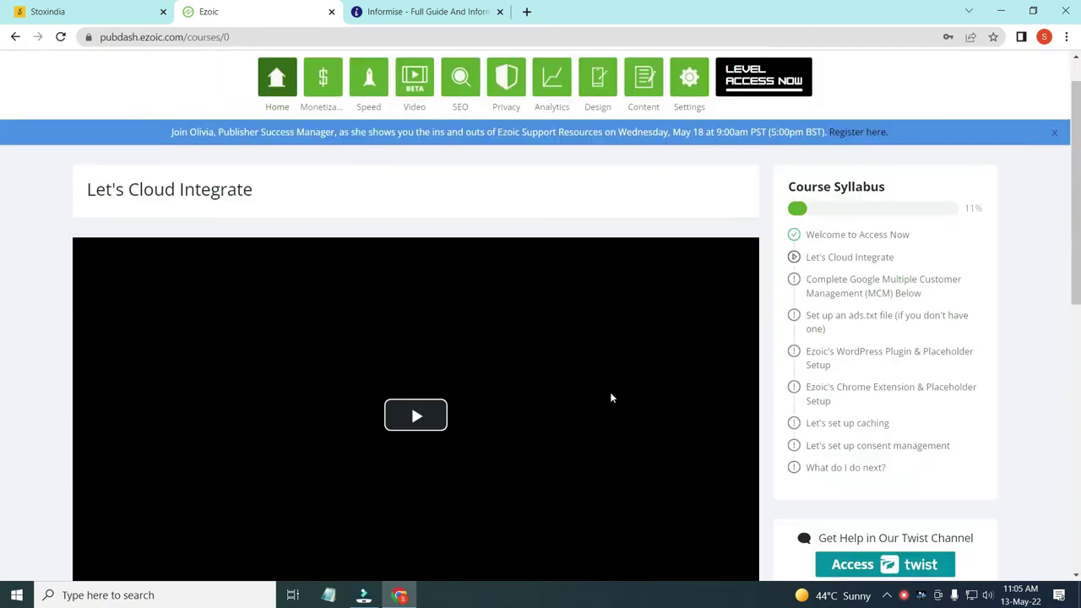
Review the Let's Cloud Integrate lesson's integration section and open the site's integration settings from it.
scroll(611, 394, "down", 7)
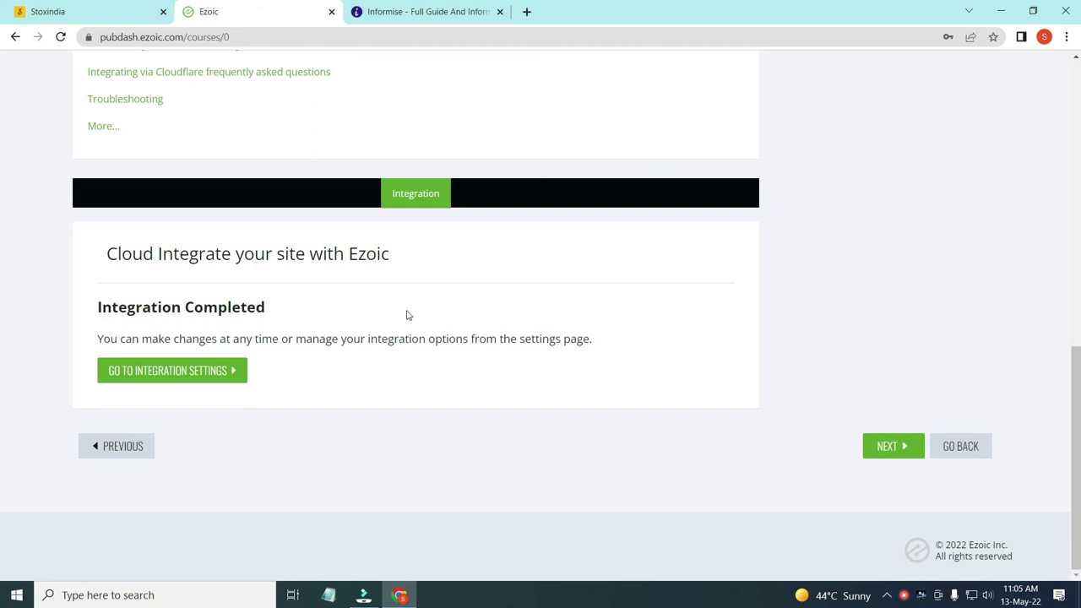
scroll(406, 315, "up", 8)
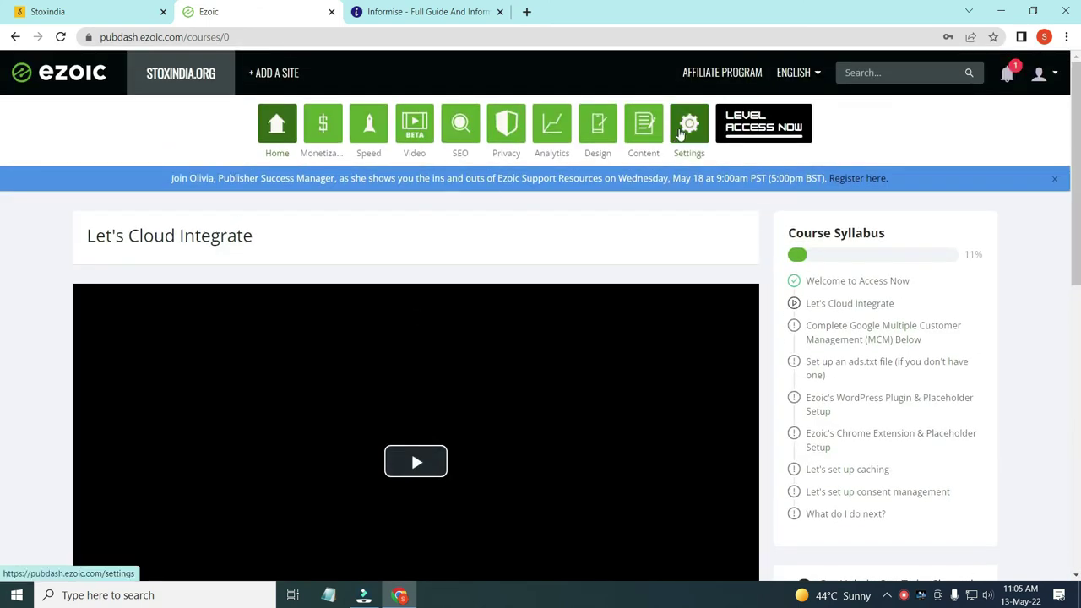
scroll(545, 222, "down", 8)
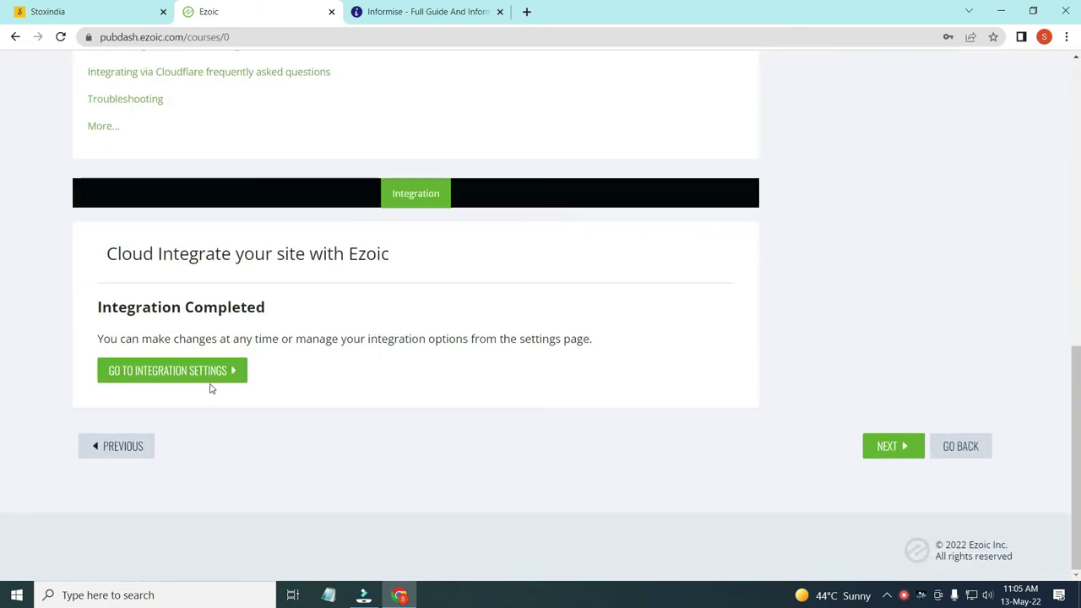
left_click(205, 375)
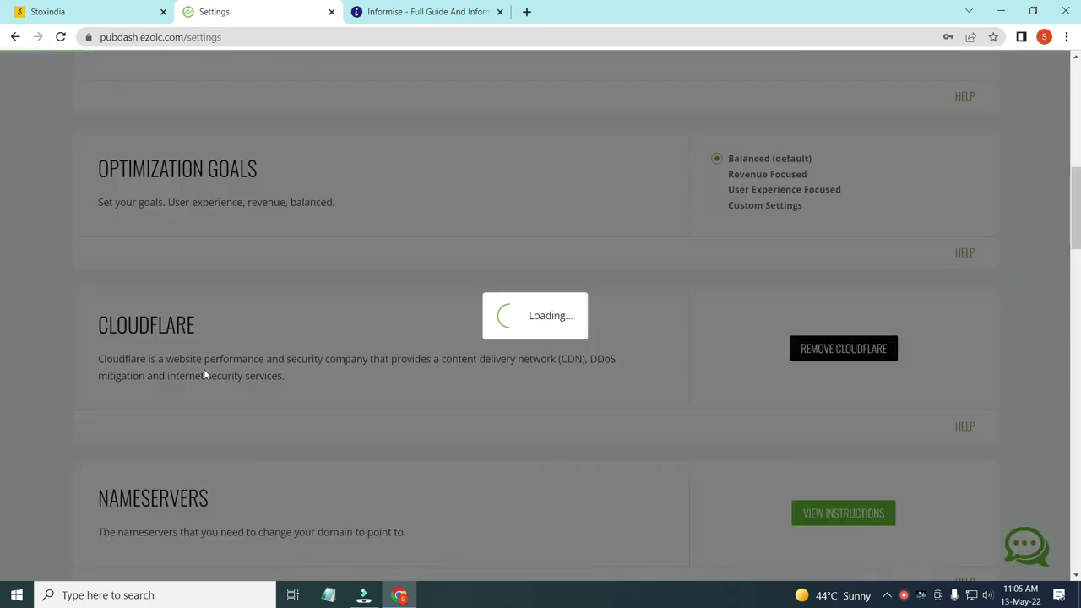
Examine the Turn On Ezoic percentages per device and the Cloudflare entry under Site Integration in the settings.
scroll(204, 372, "up", 3)
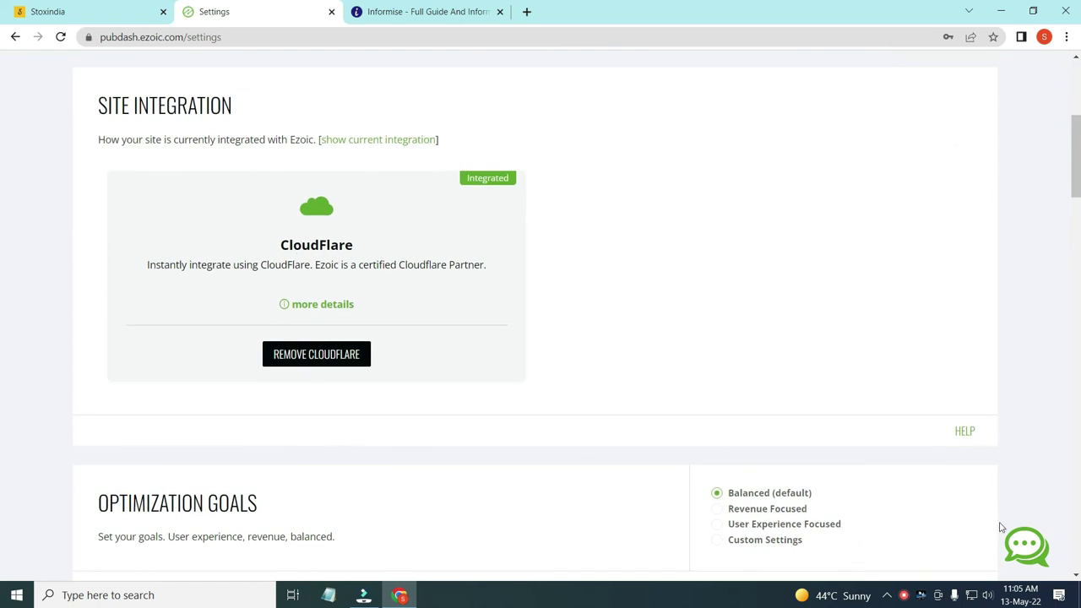
scroll(227, 316, "up", 1)
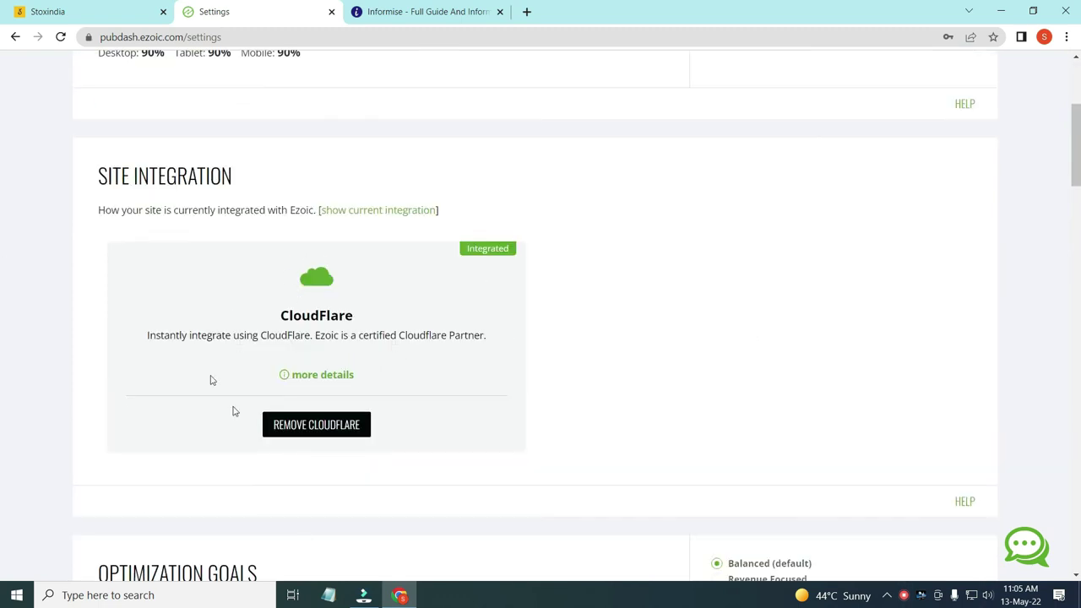
scroll(383, 381, "up", 4)
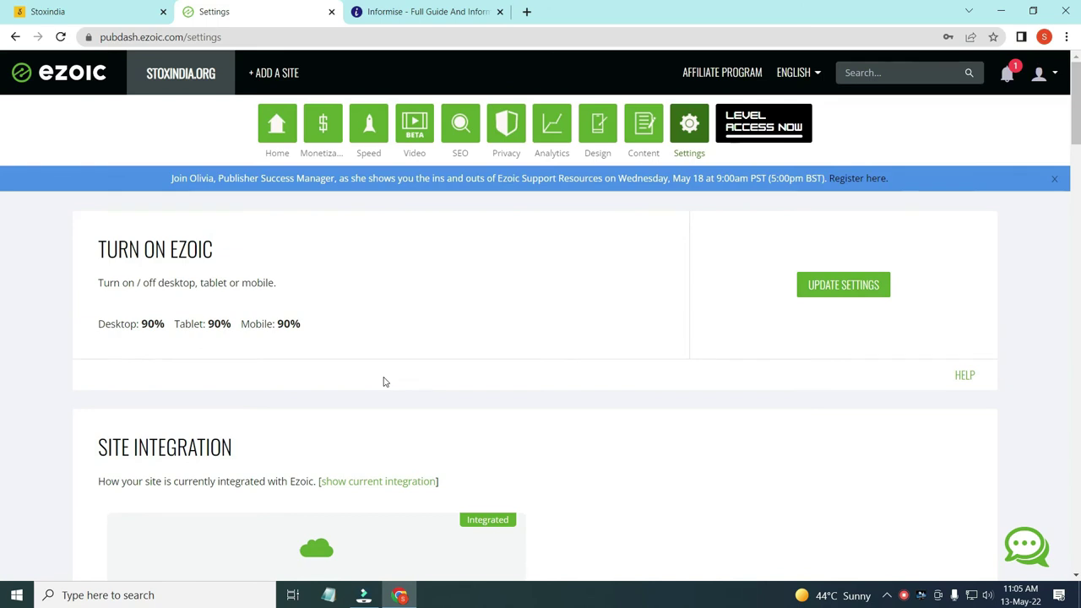
scroll(382, 380, "down", 5)
scroll(374, 375, "up", 5)
scroll(284, 338, "down", 5)
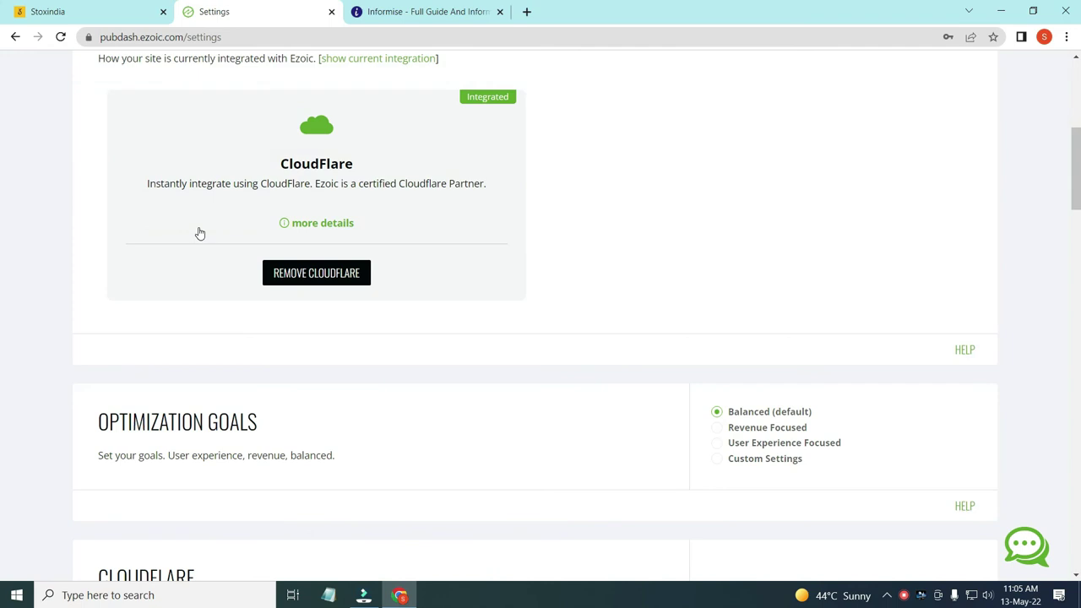
Examine the remaining site settings, from Cloudflare, Nameservers and SSL through the DNS records to Remove Site.
scroll(200, 234, "down", 6)
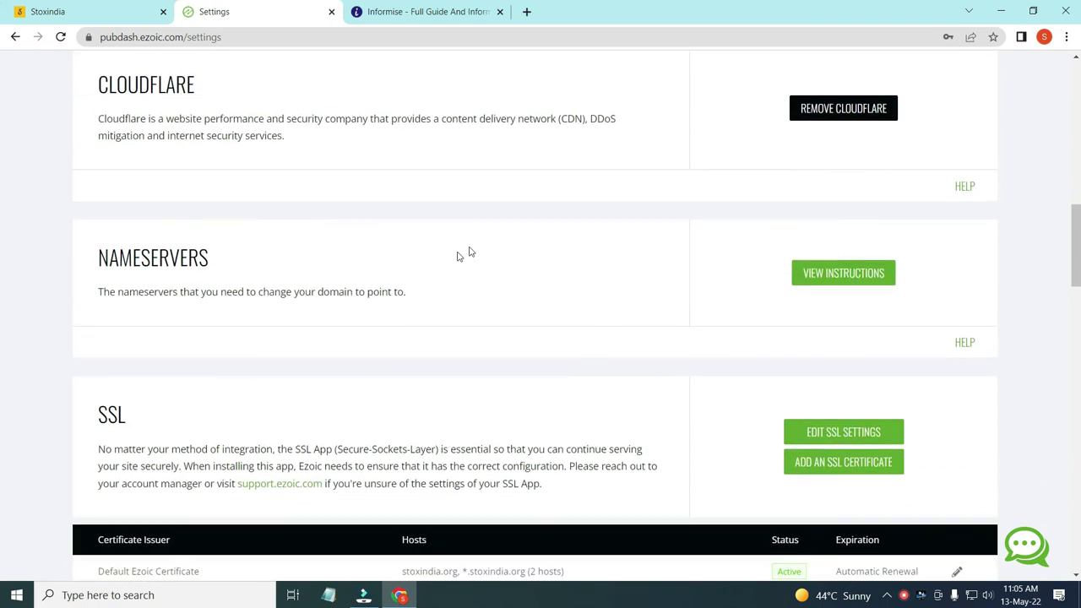
scroll(456, 326, "down", 4)
scroll(458, 335, "down", 7)
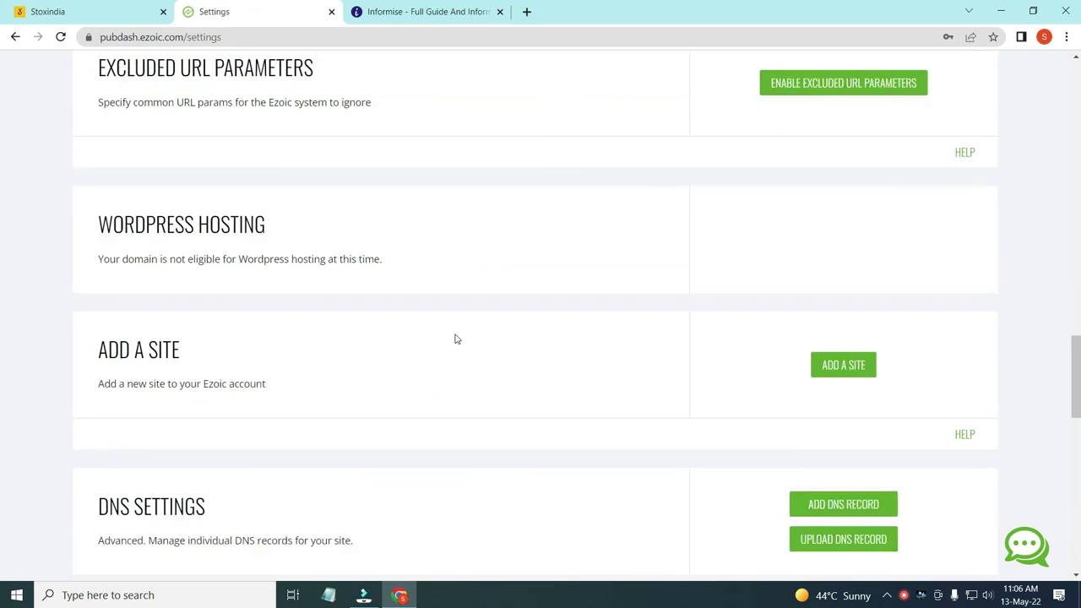
scroll(454, 339, "down", 5)
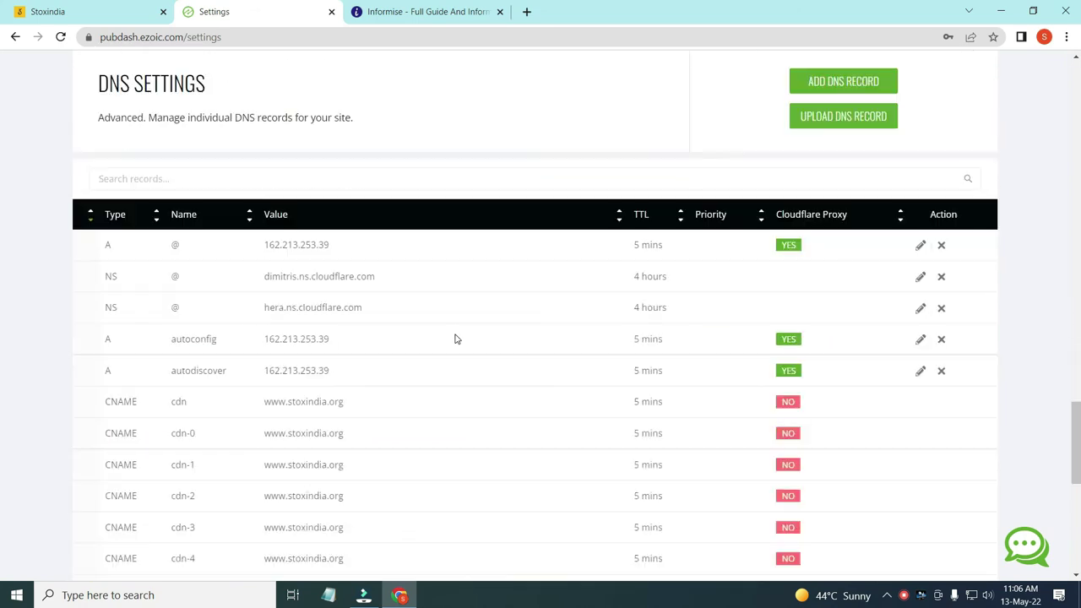
scroll(455, 339, "down", 7)
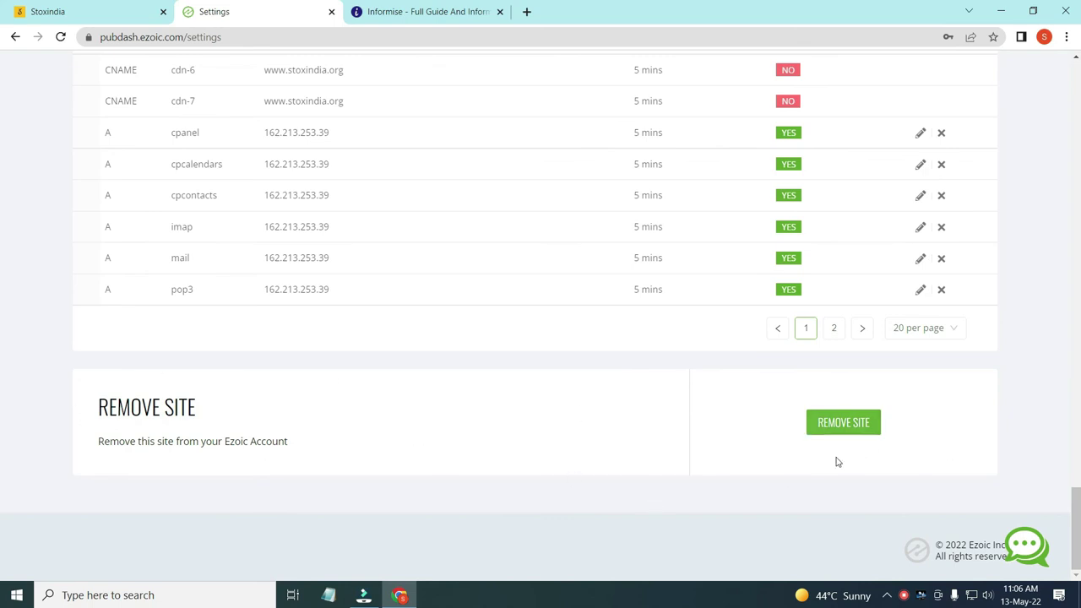
scroll(571, 437, "up", 20)
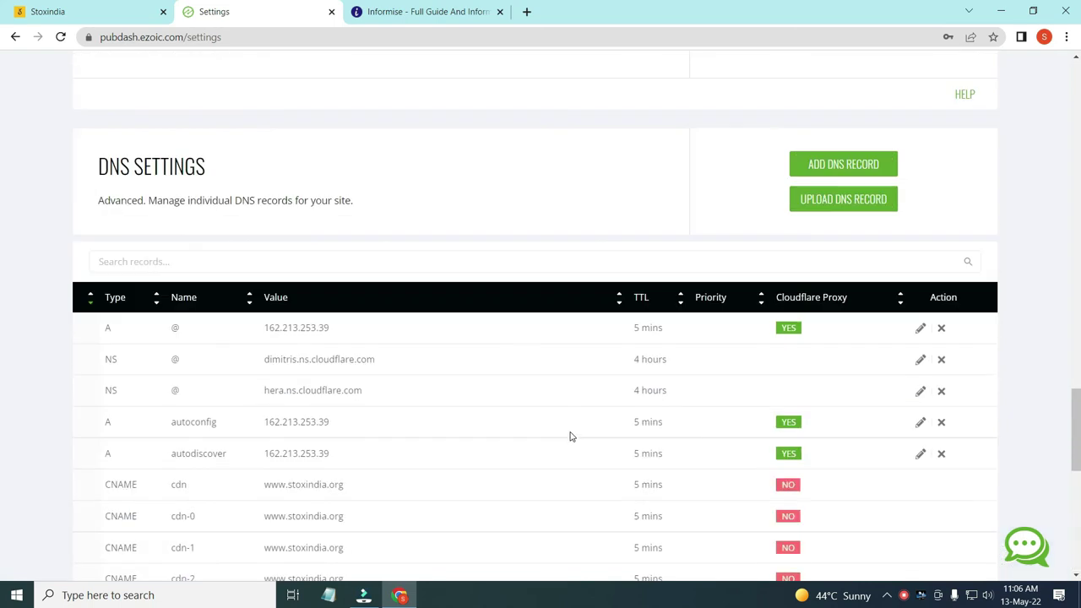
scroll(570, 437, "up", 2)
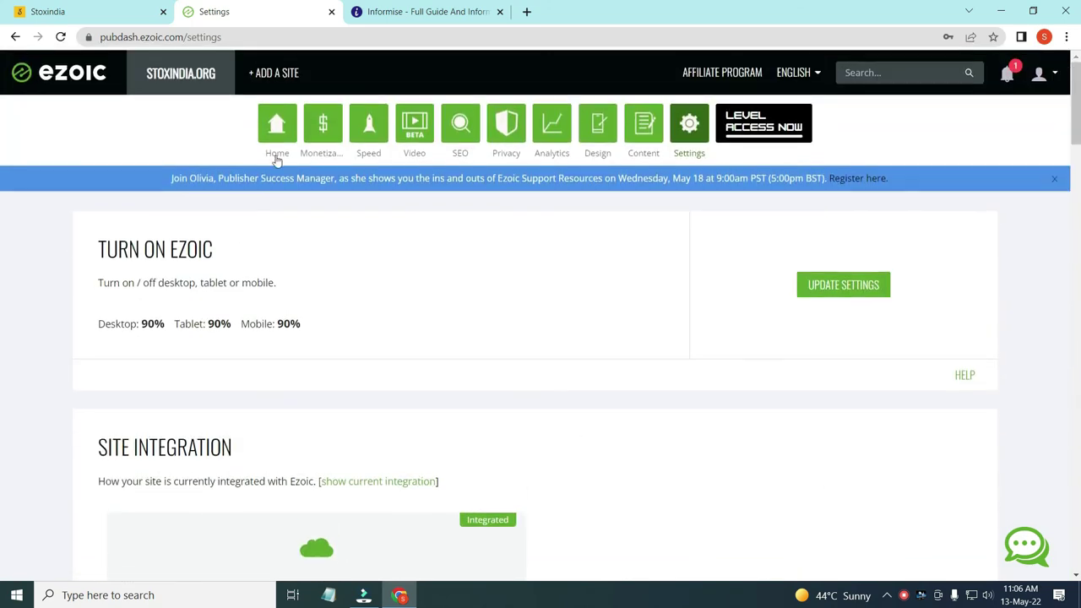
Proceed to the required course from the Monetization page and examine the Cloud Integrate lesson's additional resources and integration section.
left_click(334, 133)
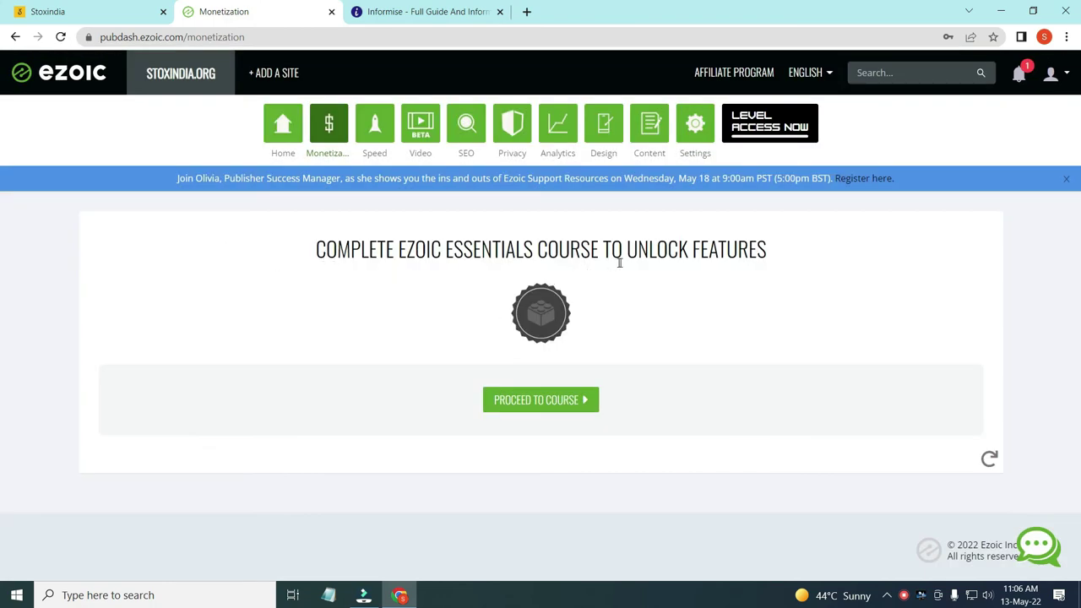
left_click(566, 408)
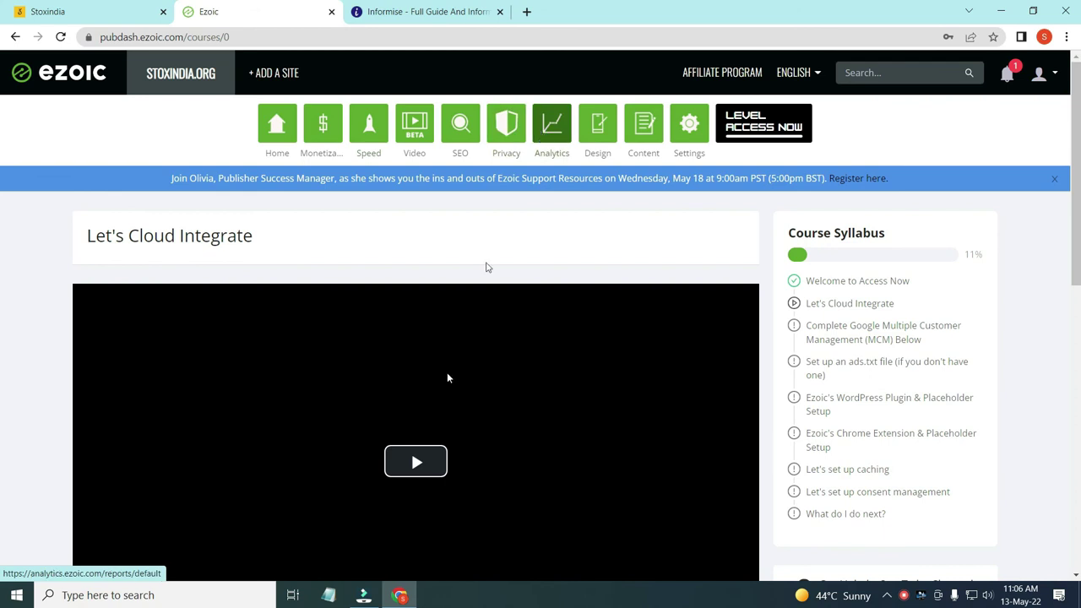
scroll(409, 470, "down", 1)
scroll(409, 470, "down", 5)
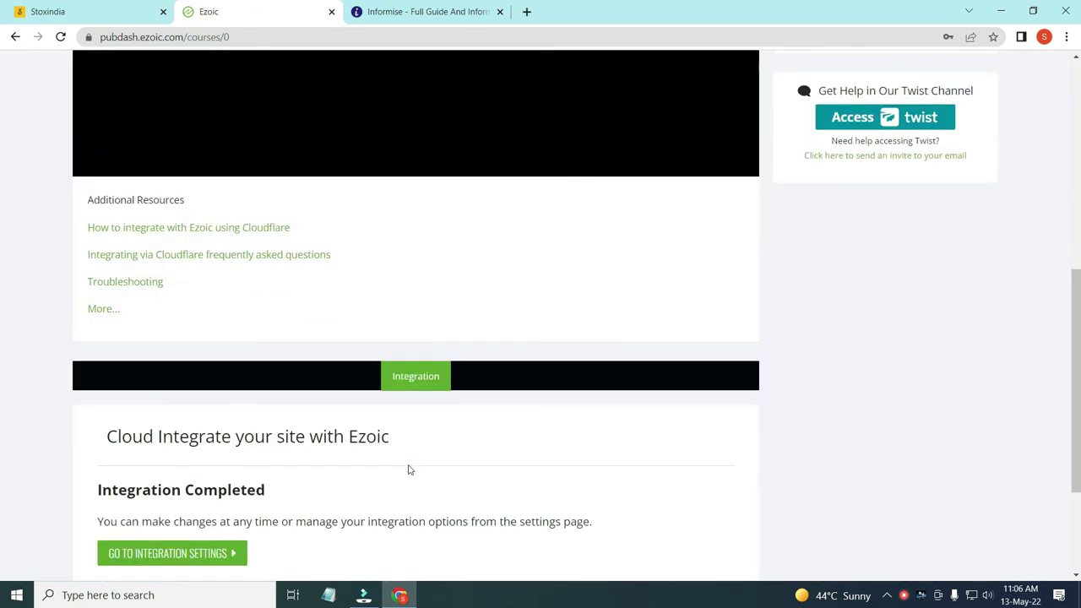
scroll(409, 470, "down", 3)
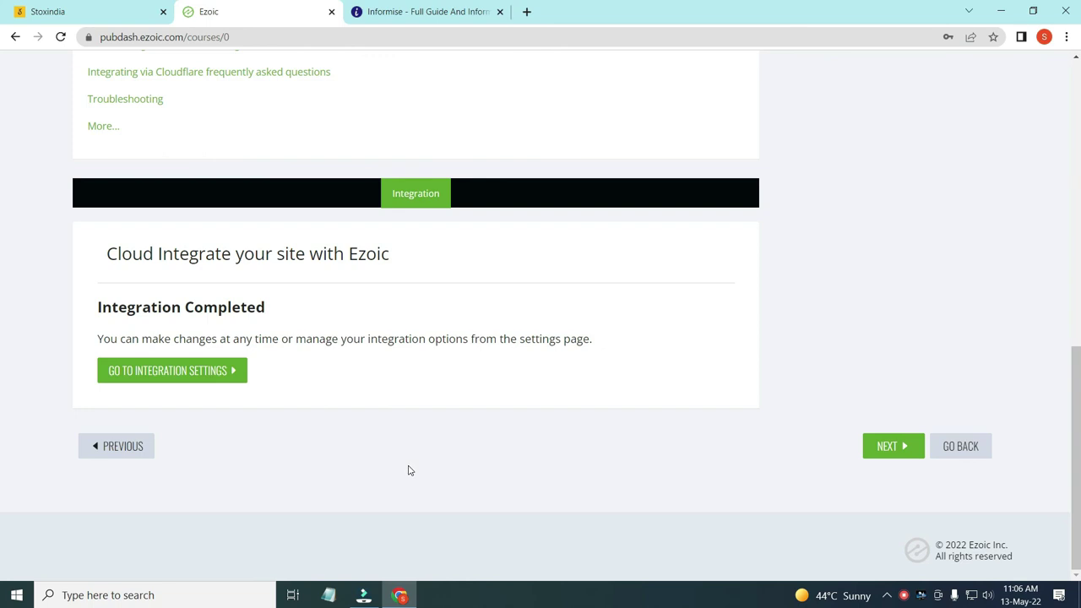
scroll(417, 427, "up", 6)
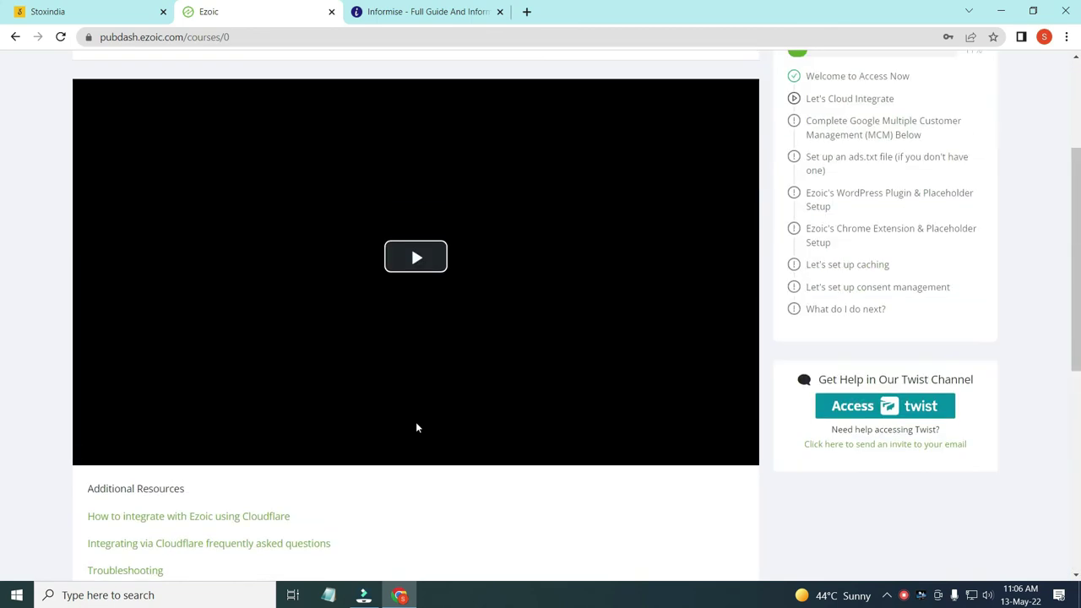
scroll(283, 433, "down", 2)
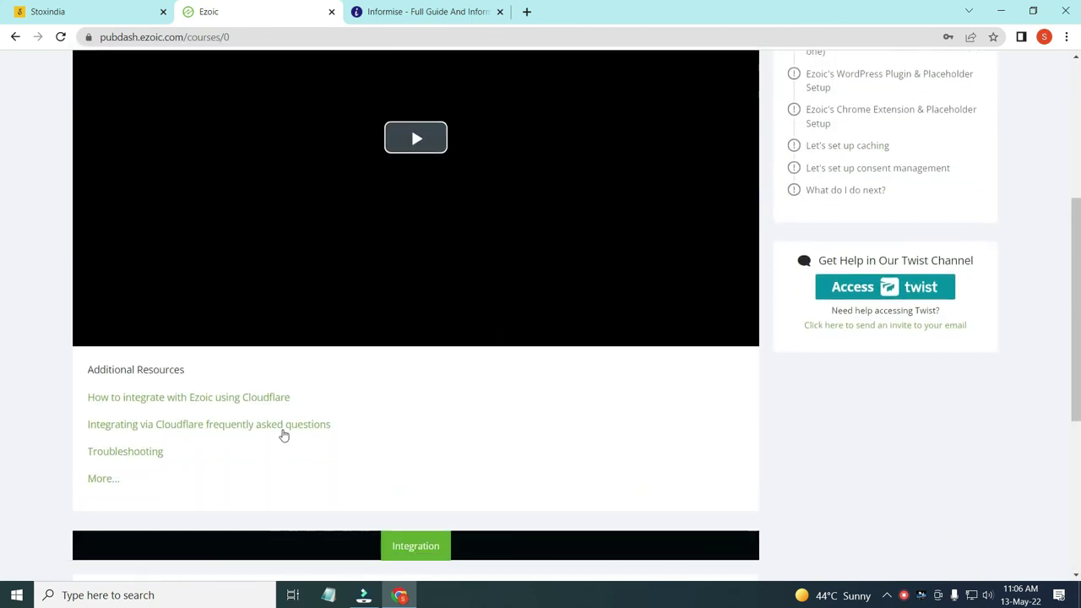
scroll(394, 444, "up", 4)
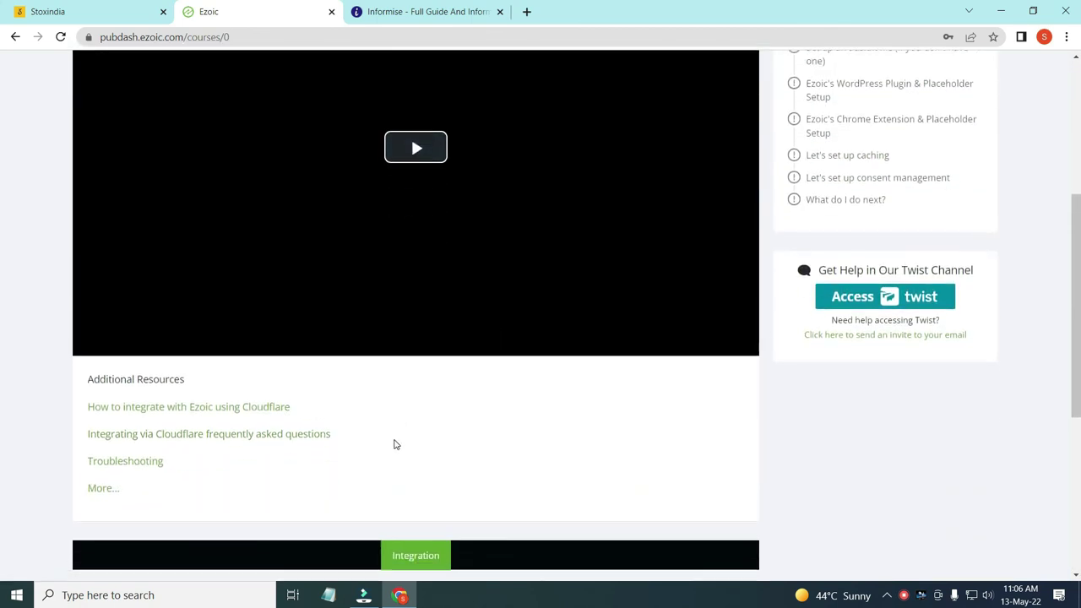